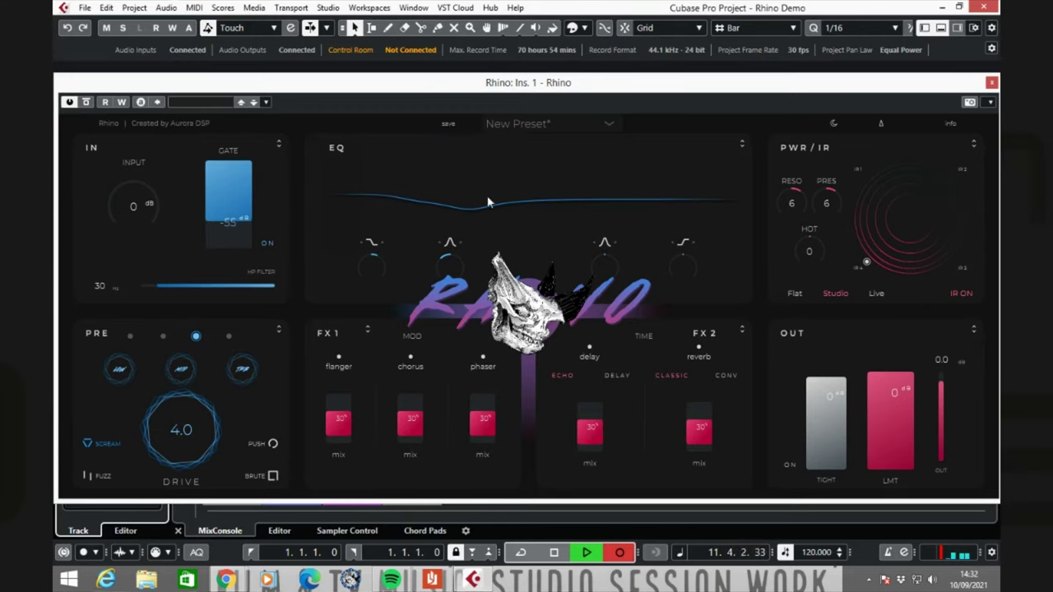
- Browse the preset list without choosing one, and toggle the light theme on and back to dark
click(609, 127)
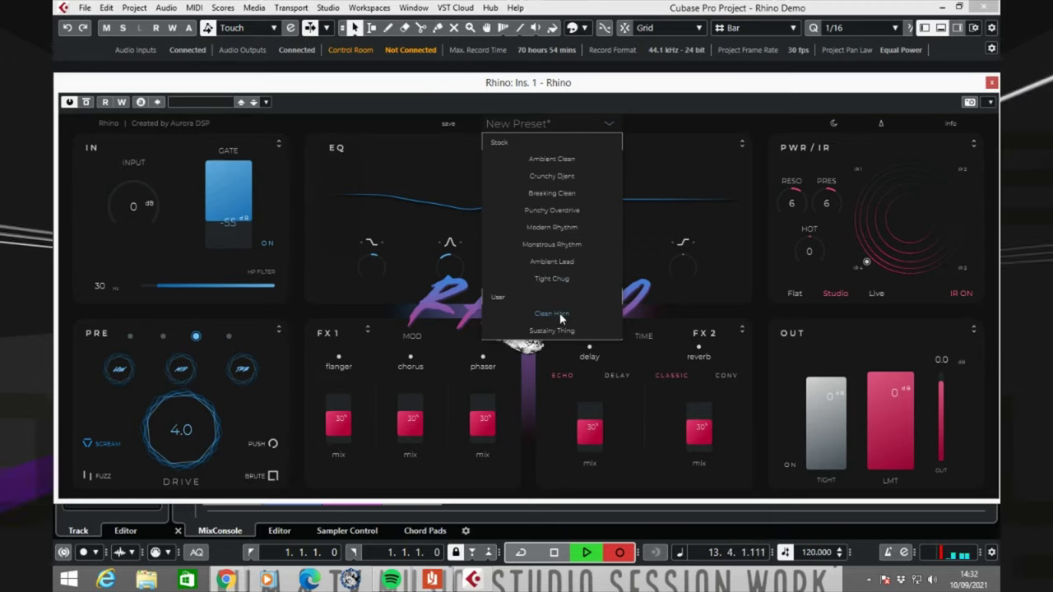
click(611, 123)
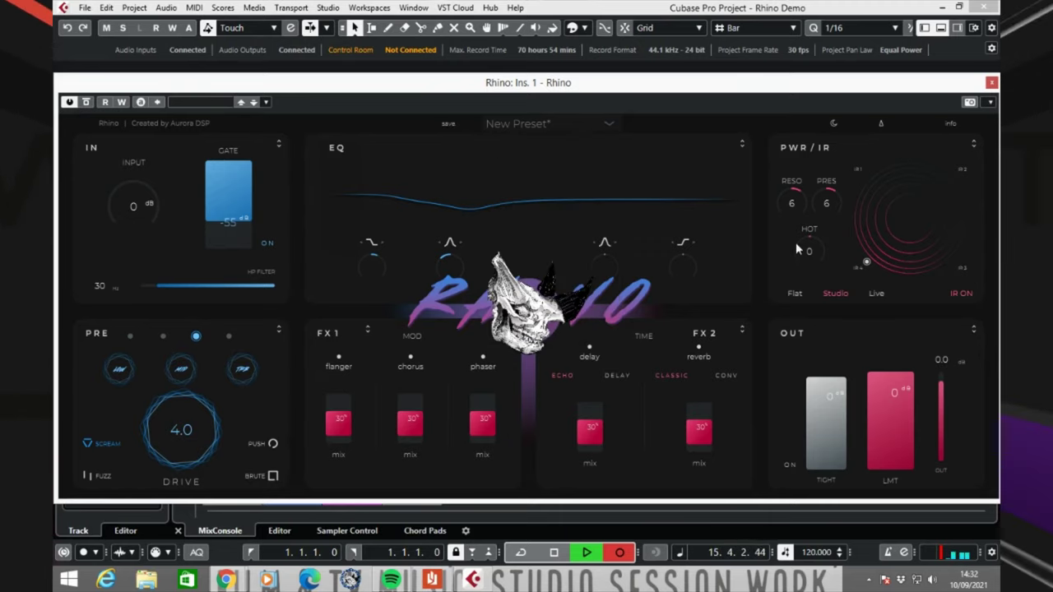
click(833, 125)
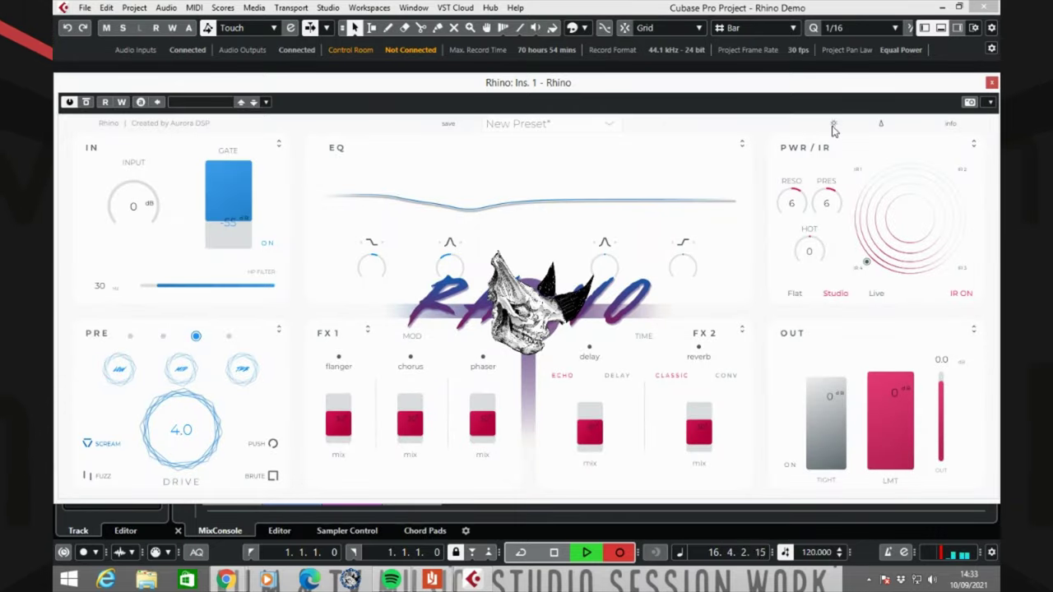
click(832, 124)
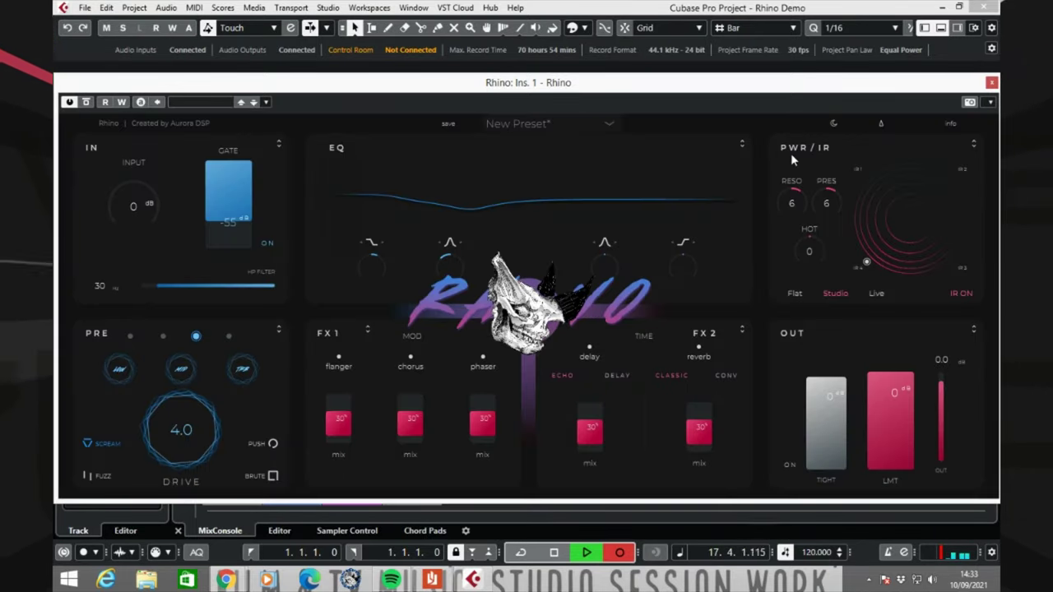
- View the built-in tuner and version information overlays, then expand the EQ panel
click(882, 125)
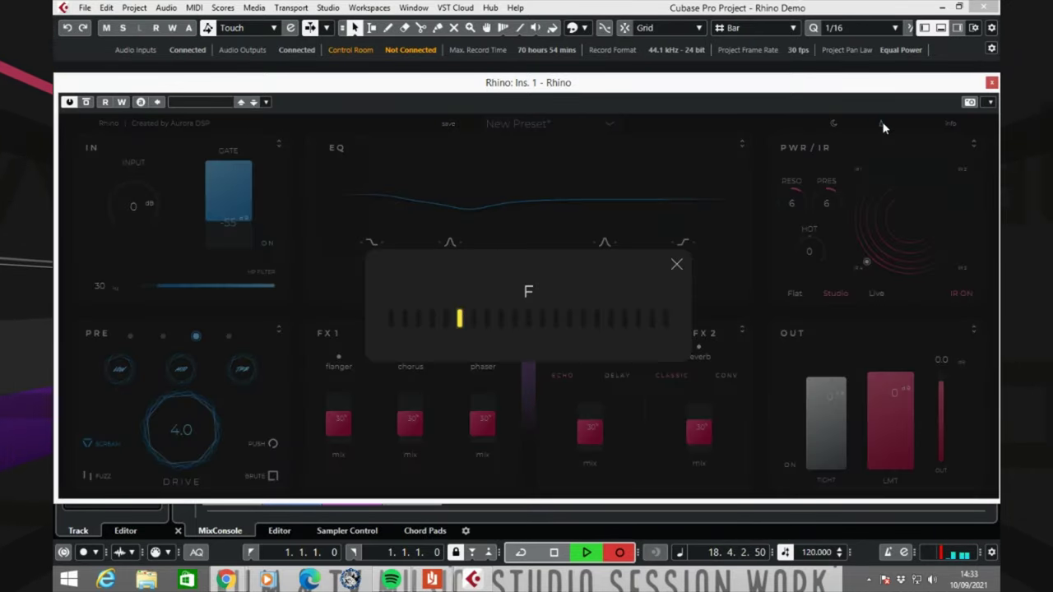
click(676, 266)
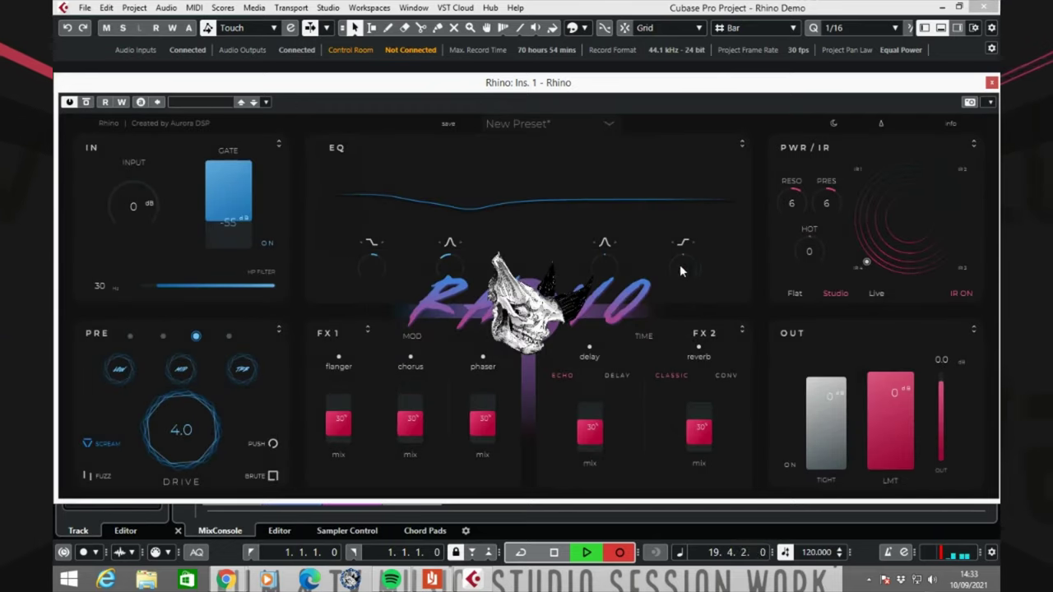
click(952, 125)
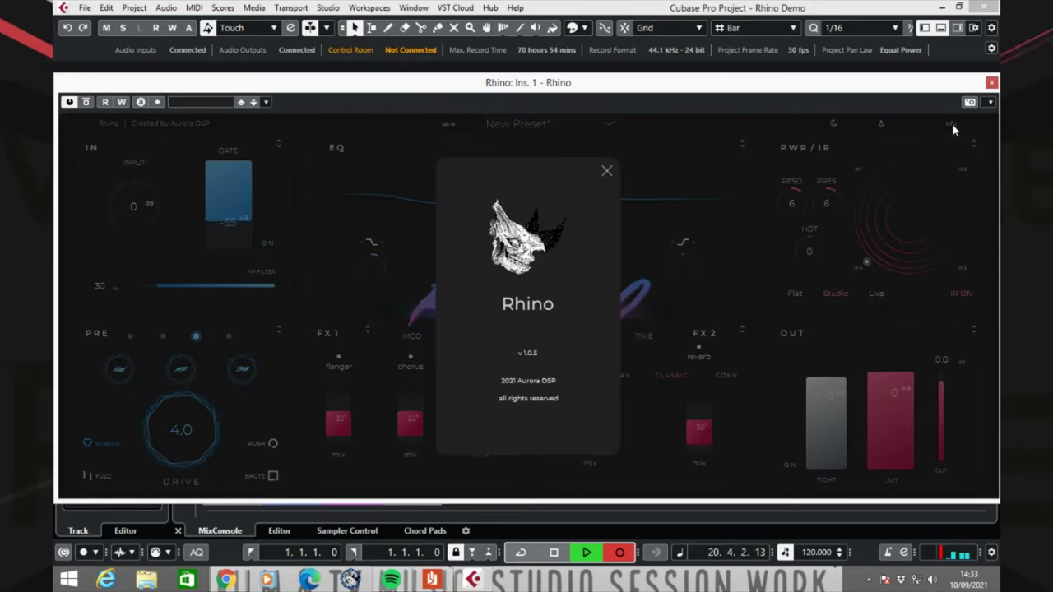
click(608, 172)
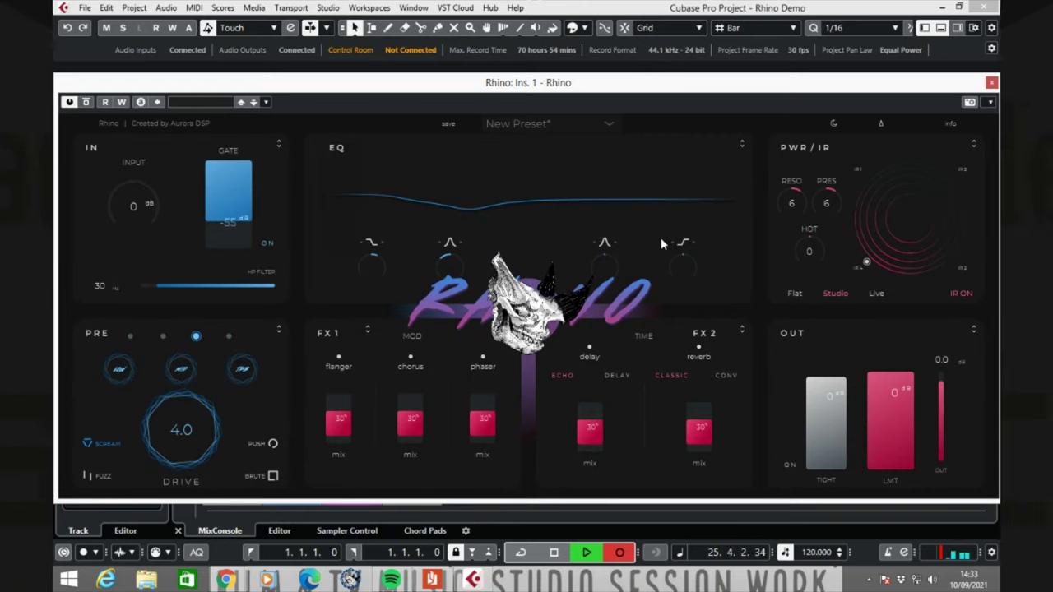
click(742, 145)
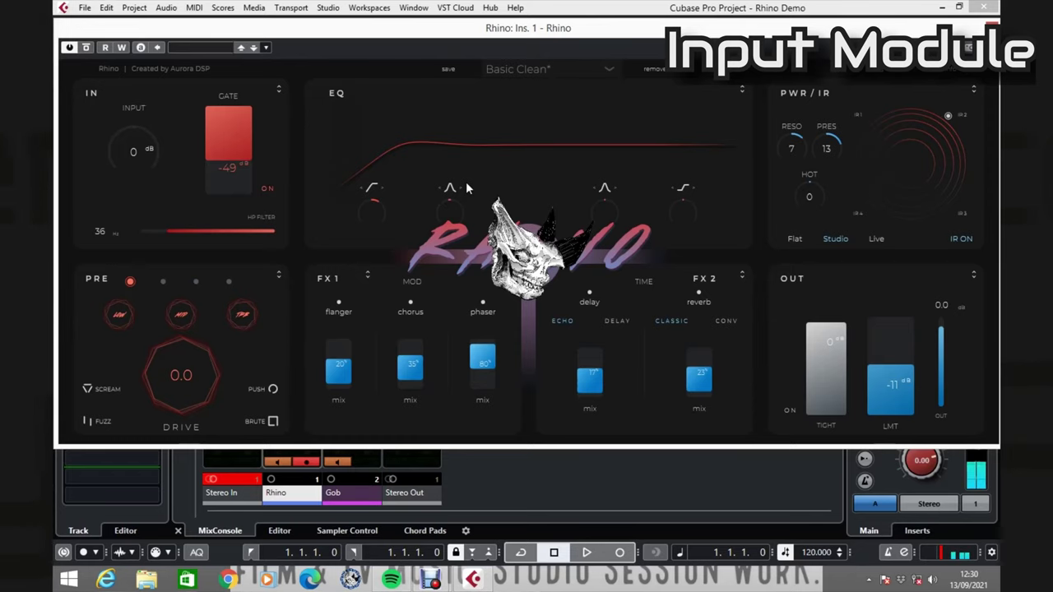
- Set the expanded input's character, monitor the Gob track, and sweep input gain from -3 to 3 dB
click(283, 87)
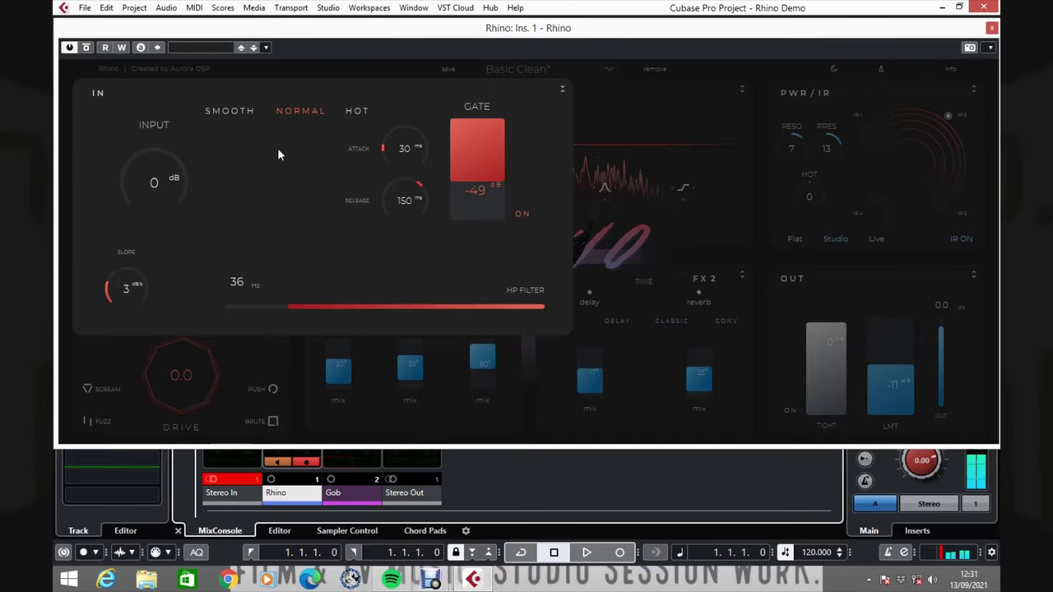
click(239, 115)
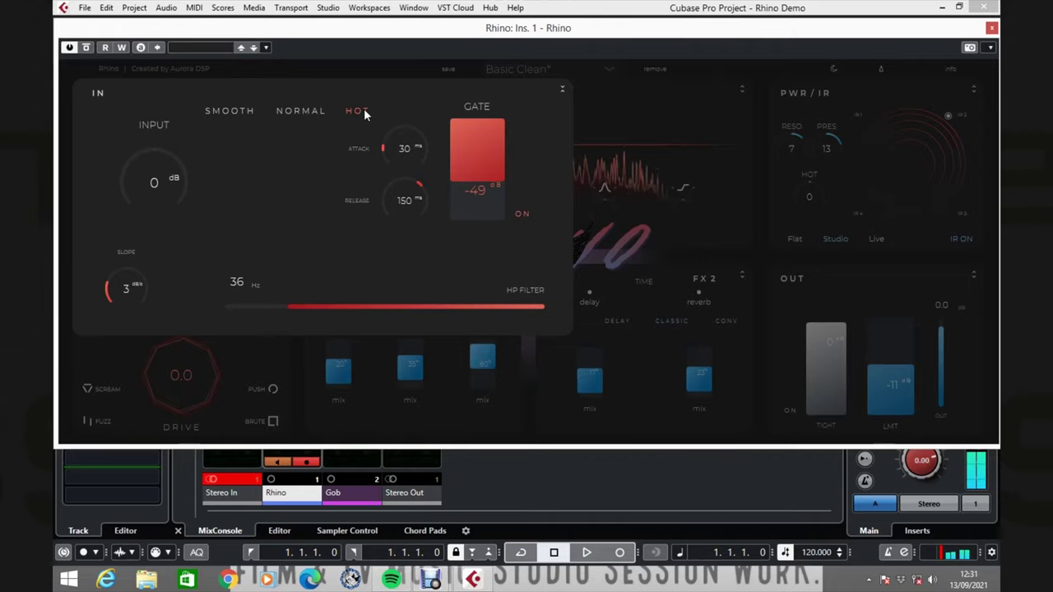
click(337, 463)
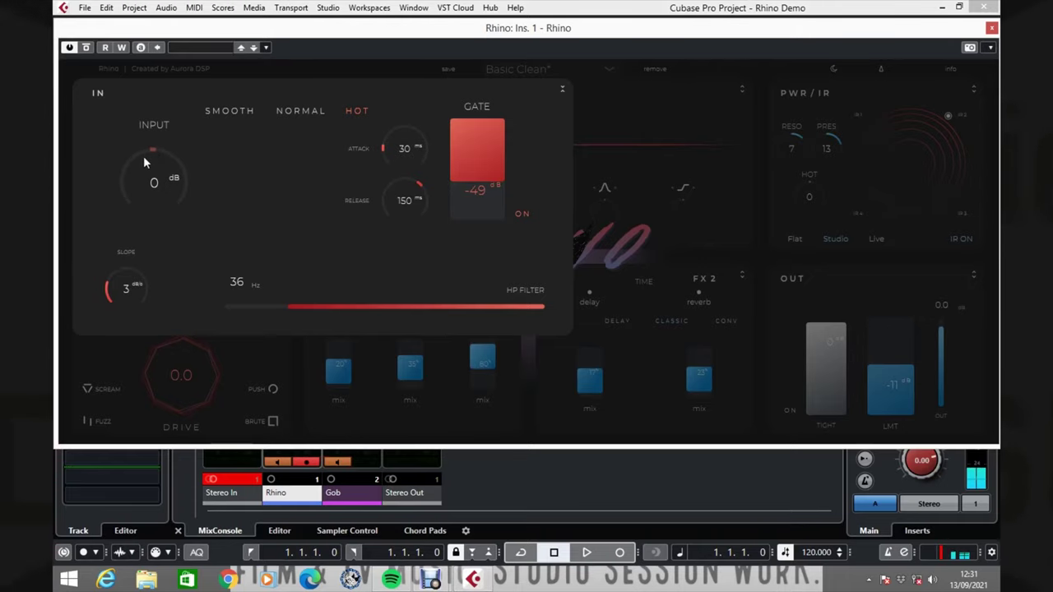
drag(133, 162, 153, 146)
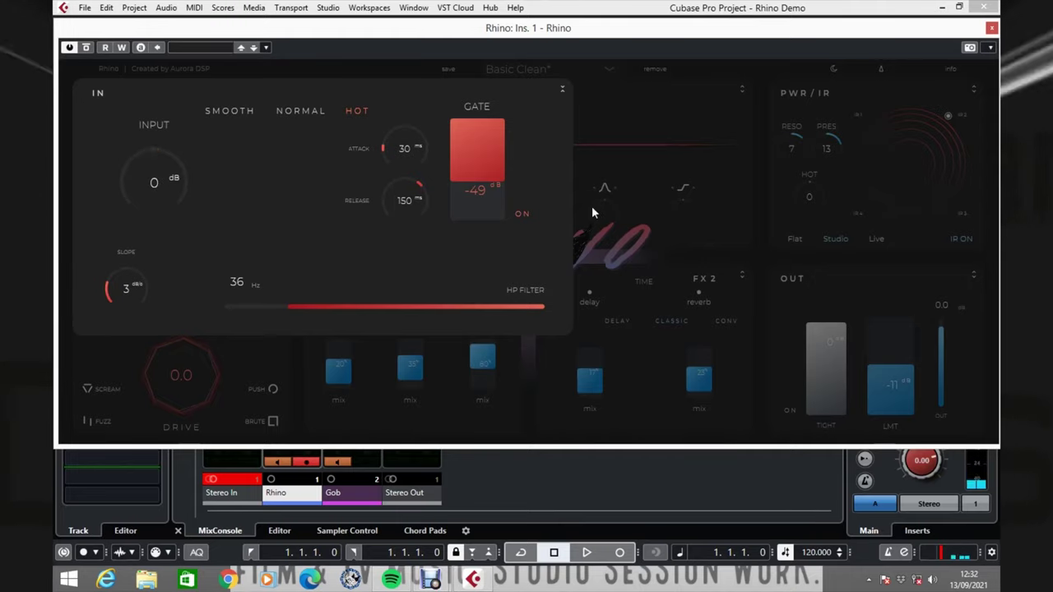
- Load the Modern Rhythm preset
click(561, 89)
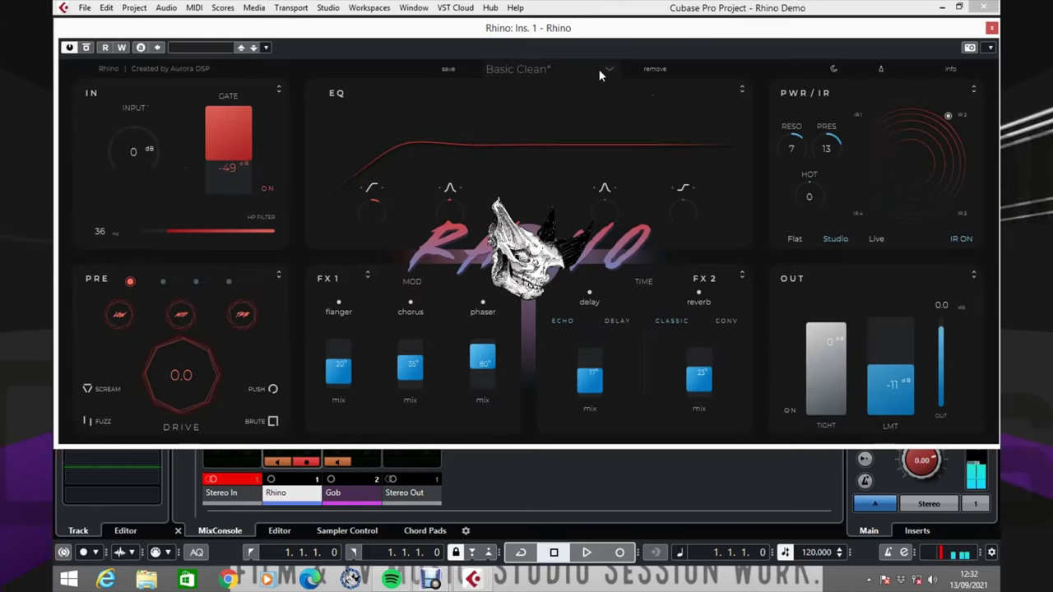
click(608, 69)
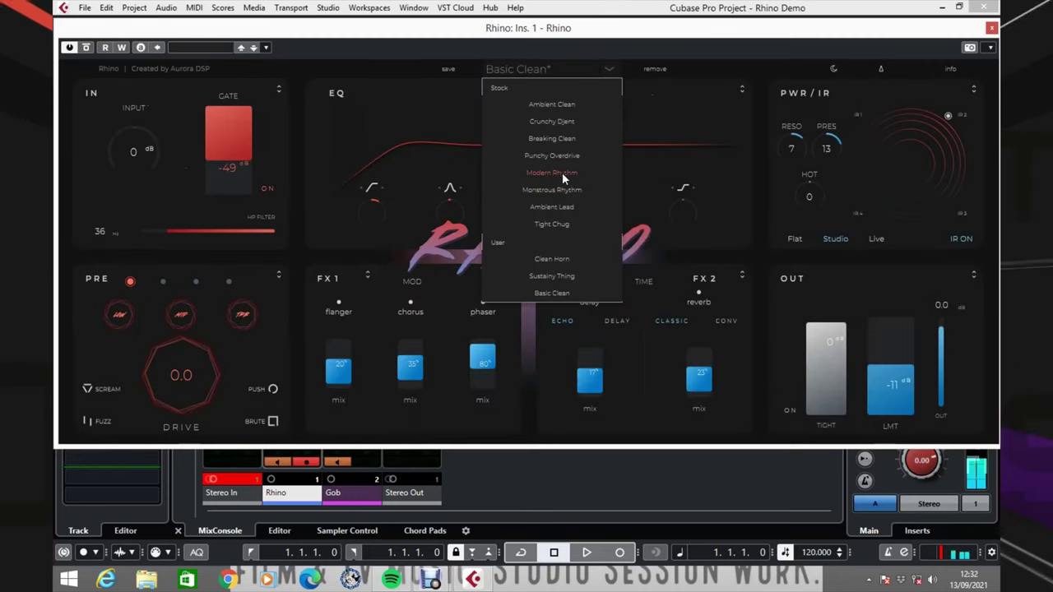
click(562, 172)
- Expand the input section and toggle the noise gate off and back on
click(278, 89)
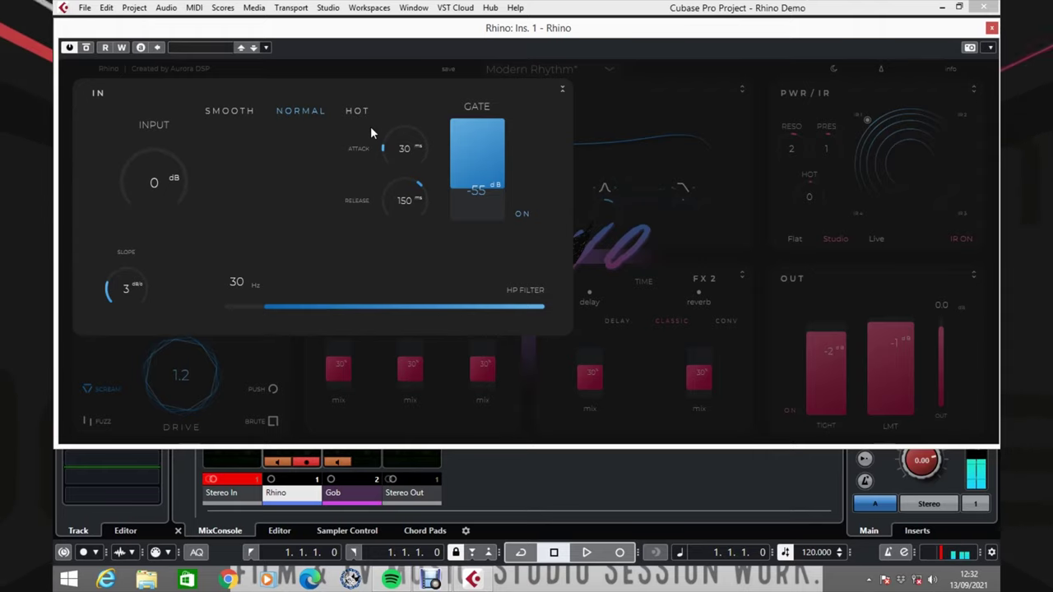
click(521, 216)
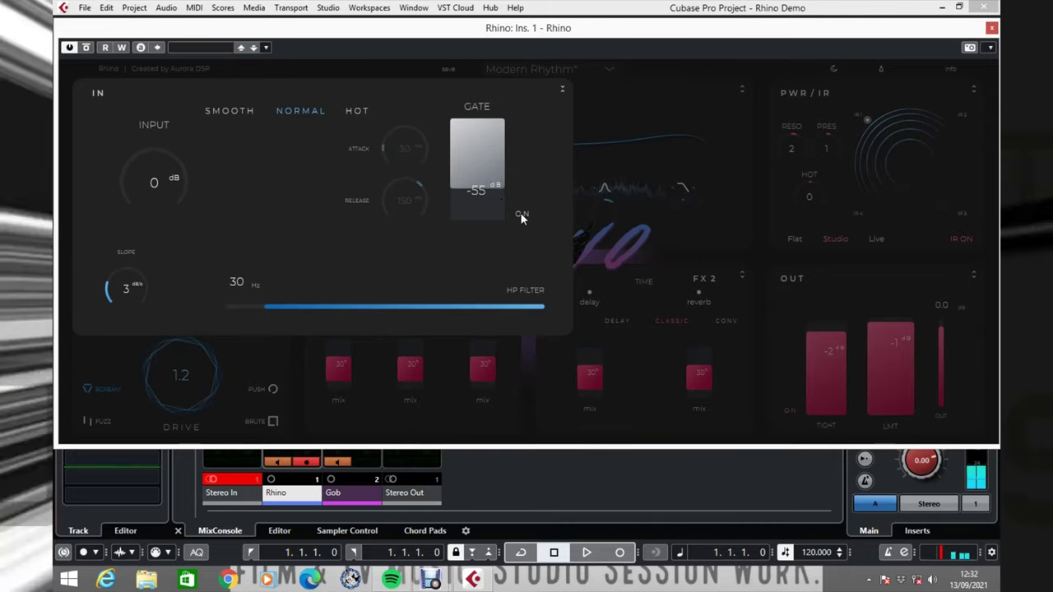
click(527, 214)
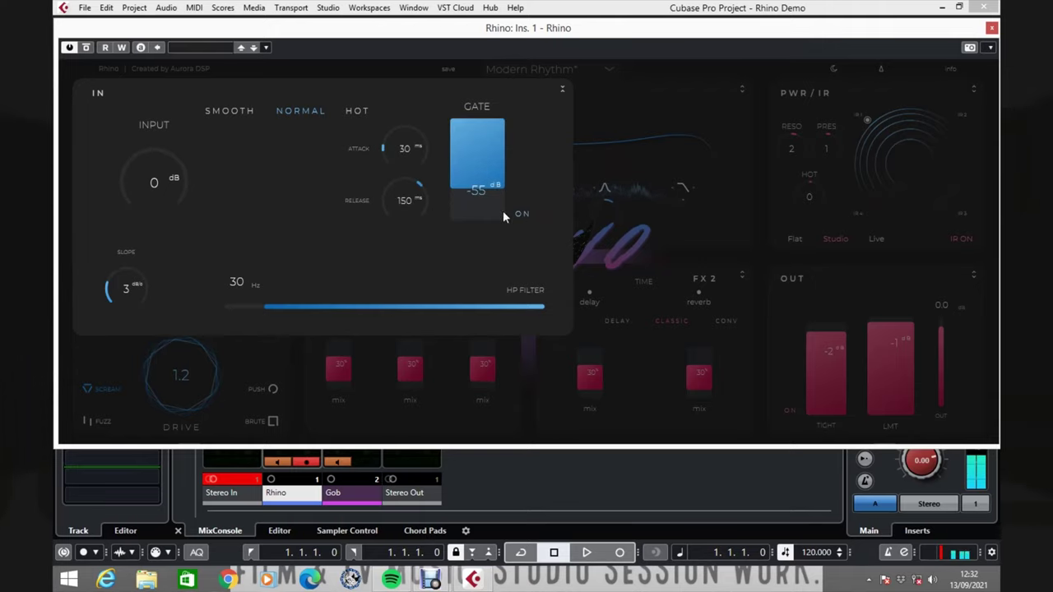
- Sweep the gate threshold through -80, 0, -6, -27 and -46 dB, and raise the HP filter to about 39 Hz
drag(485, 189, 484, 229)
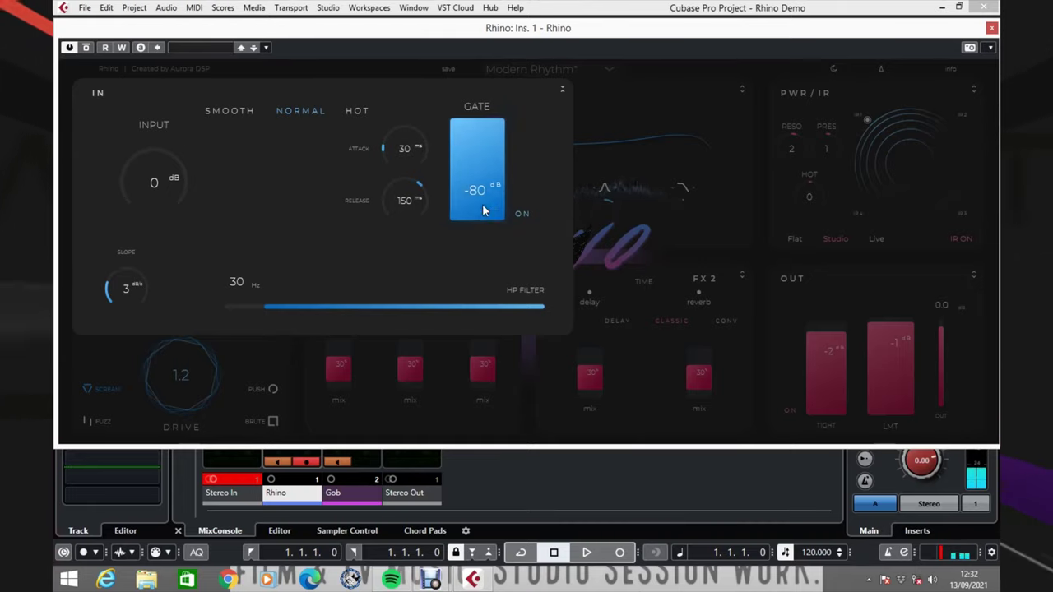
drag(482, 204, 493, 61)
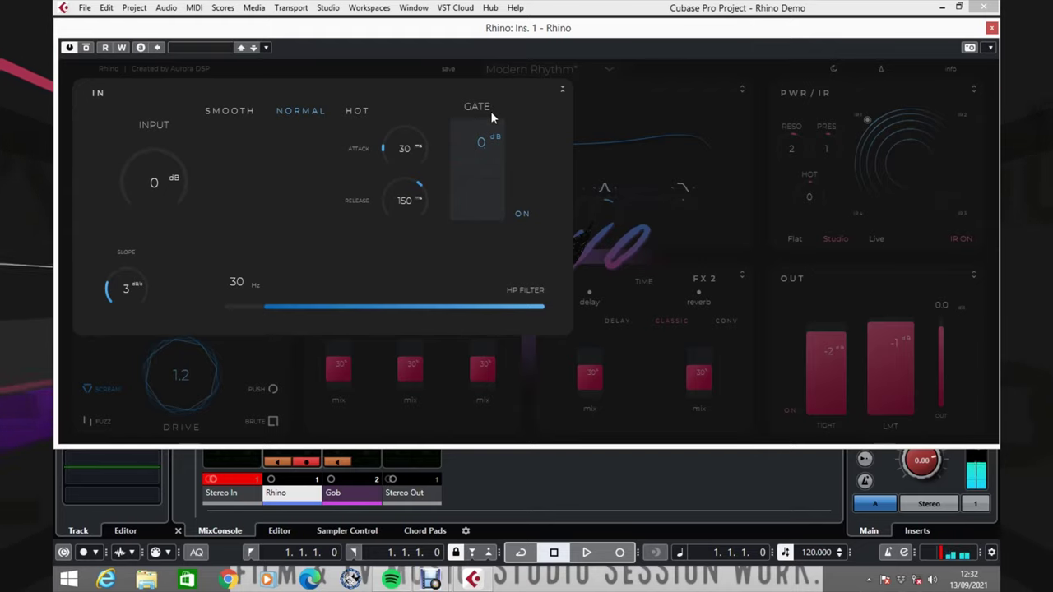
drag(491, 121, 498, 156)
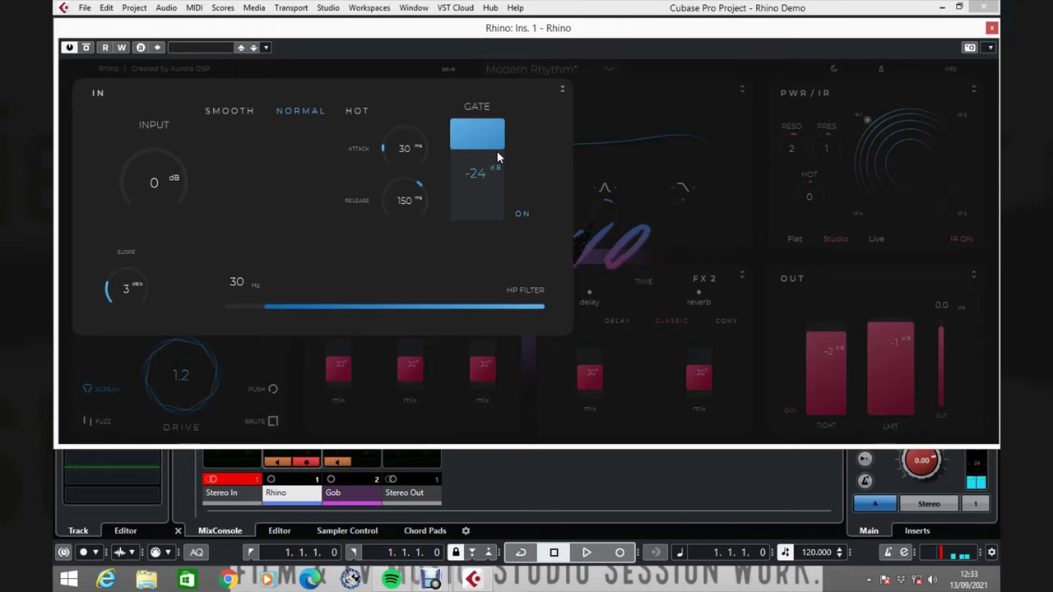
drag(497, 156, 497, 167)
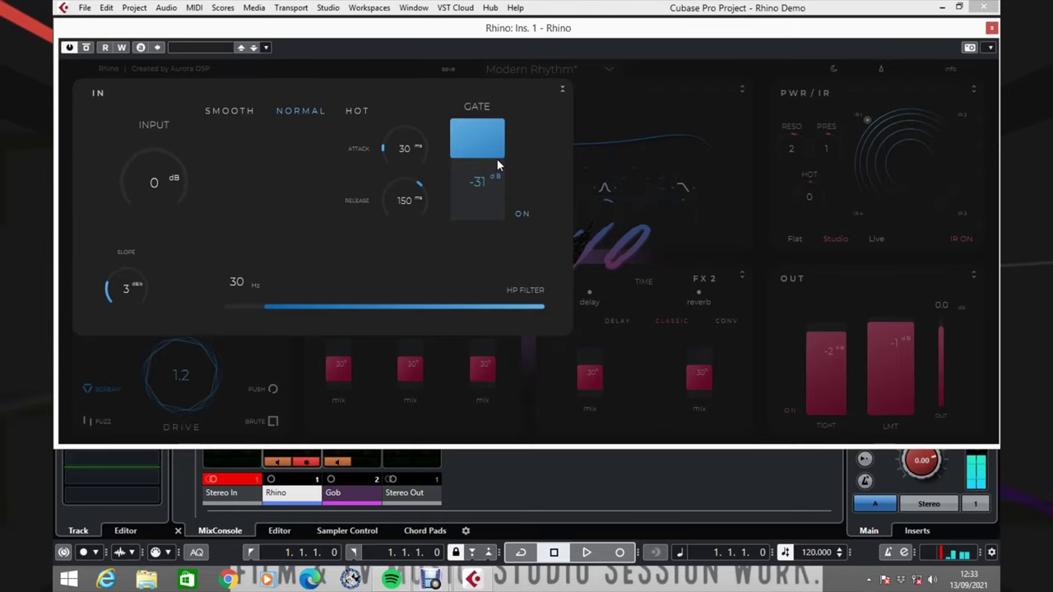
drag(497, 159, 502, 193)
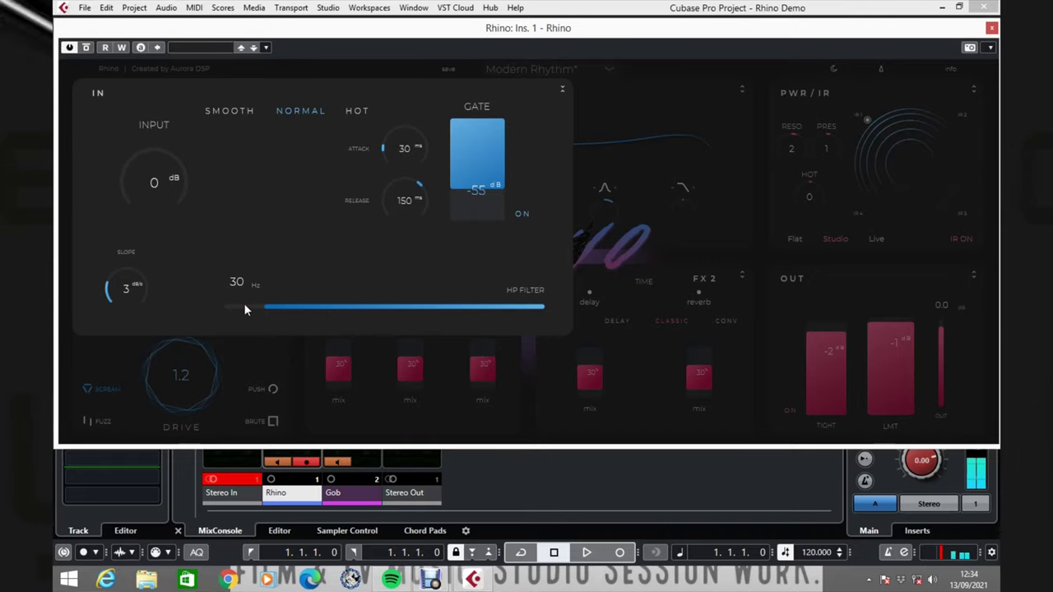
drag(235, 308, 304, 311)
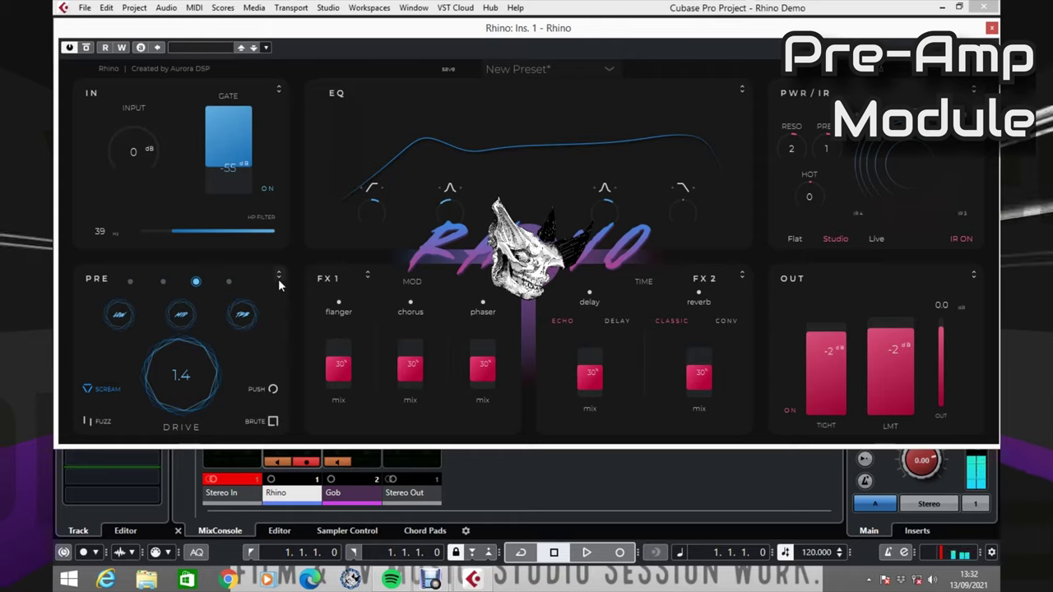
- Audition the BRIGHT, BOOST, HEADROOM and FIRE drive modes in the expanded pre panel, returning to BRIGHT
click(278, 274)
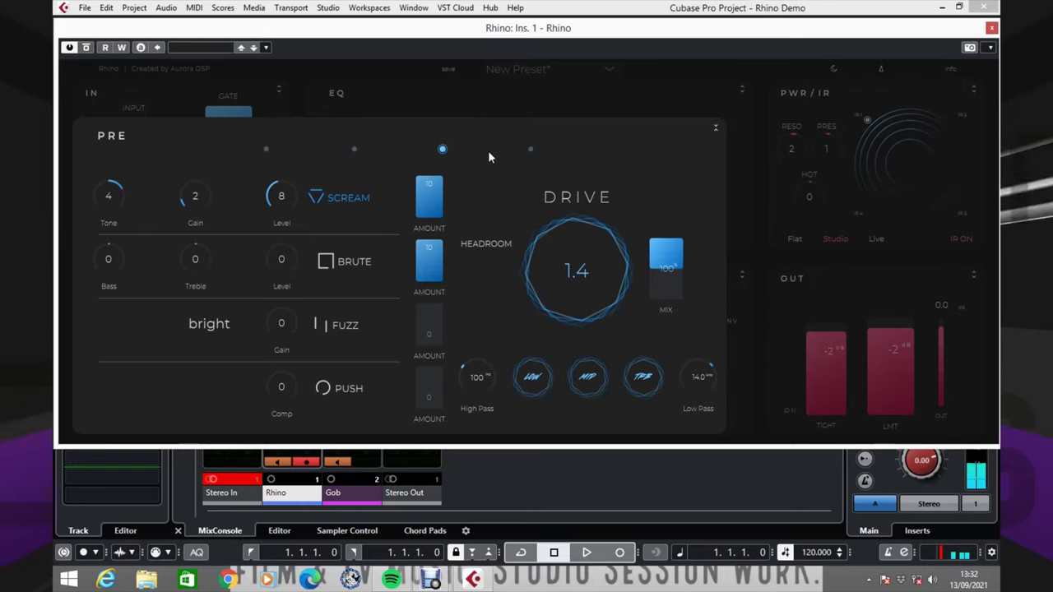
click(266, 150)
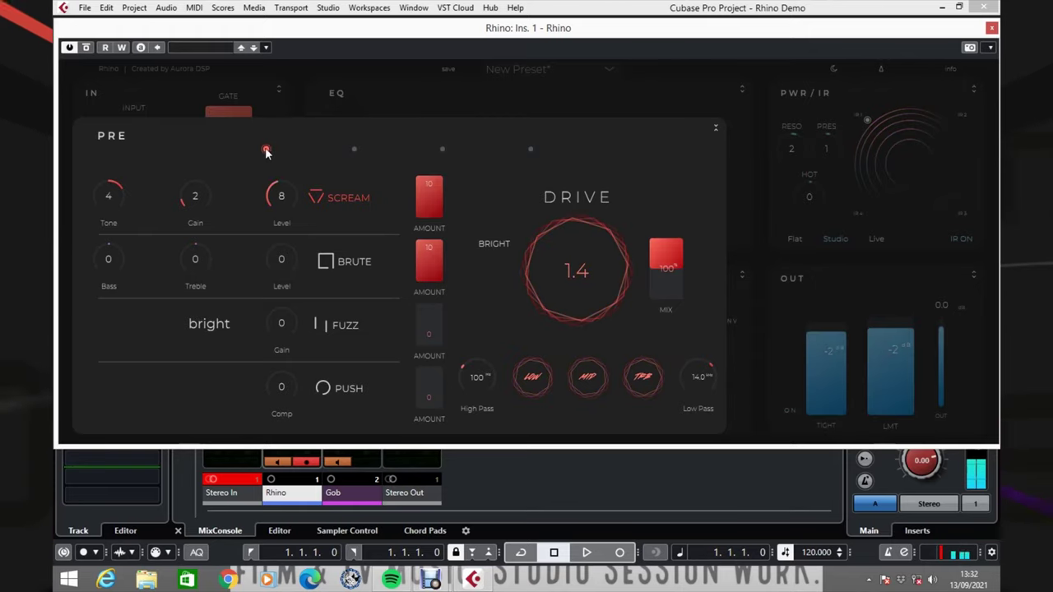
click(354, 150)
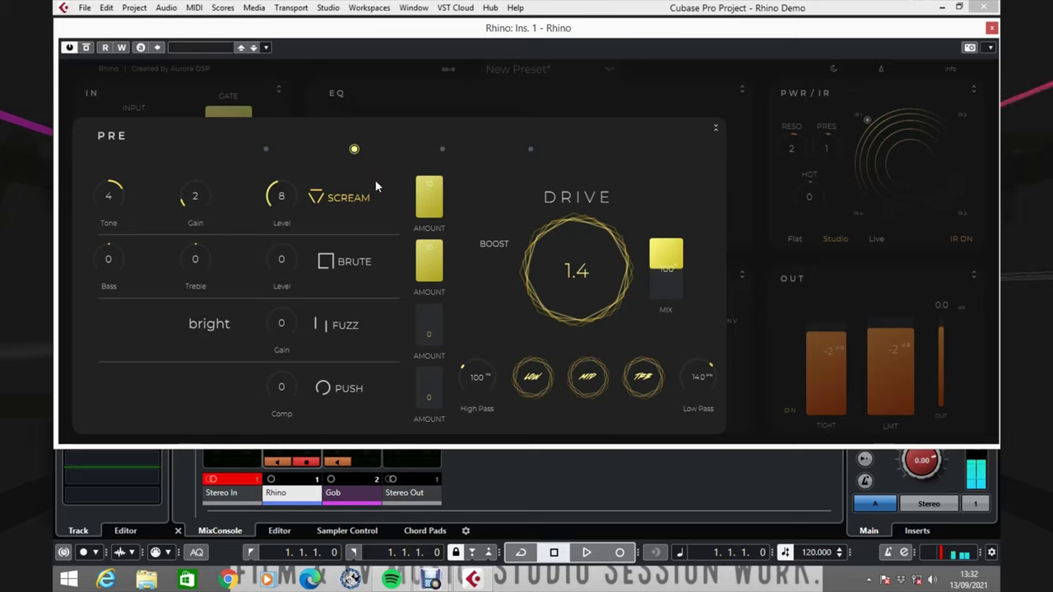
click(441, 149)
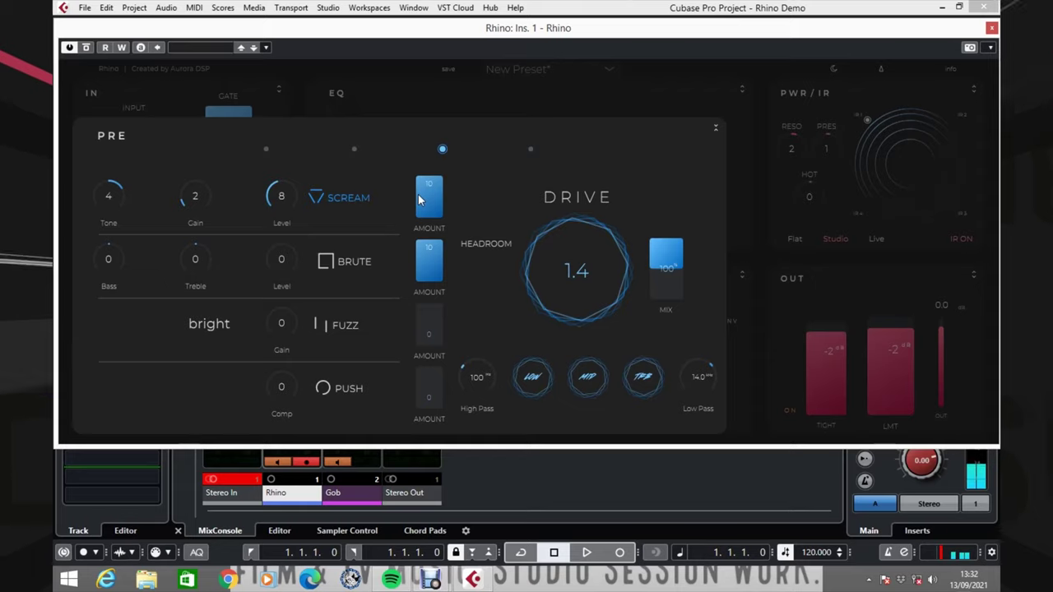
click(532, 149)
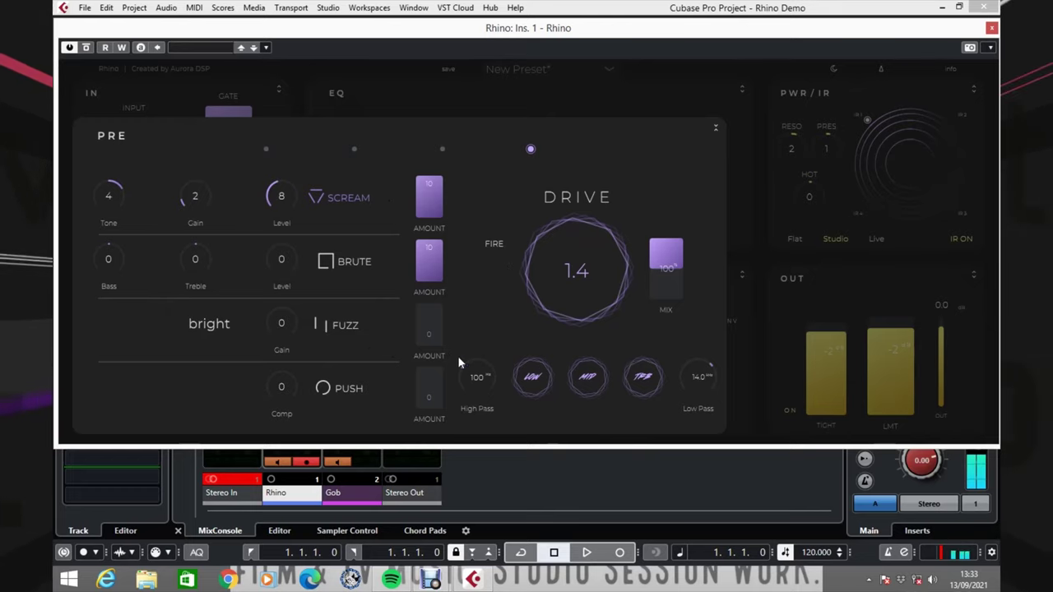
click(266, 150)
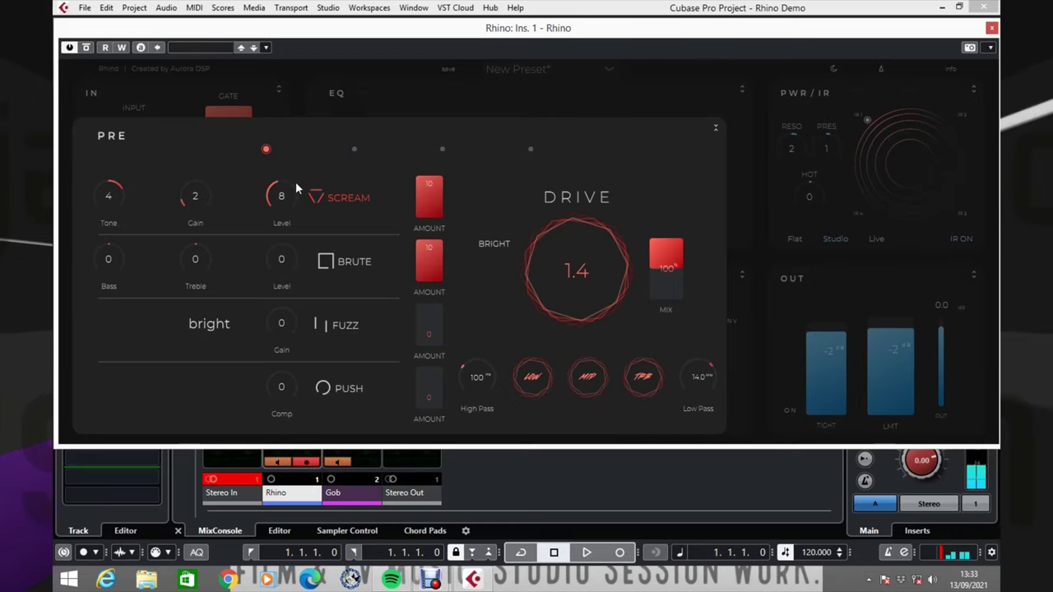
- Turn the SCREAM stage off, enable the Bright option, and close the pre panel
click(339, 197)
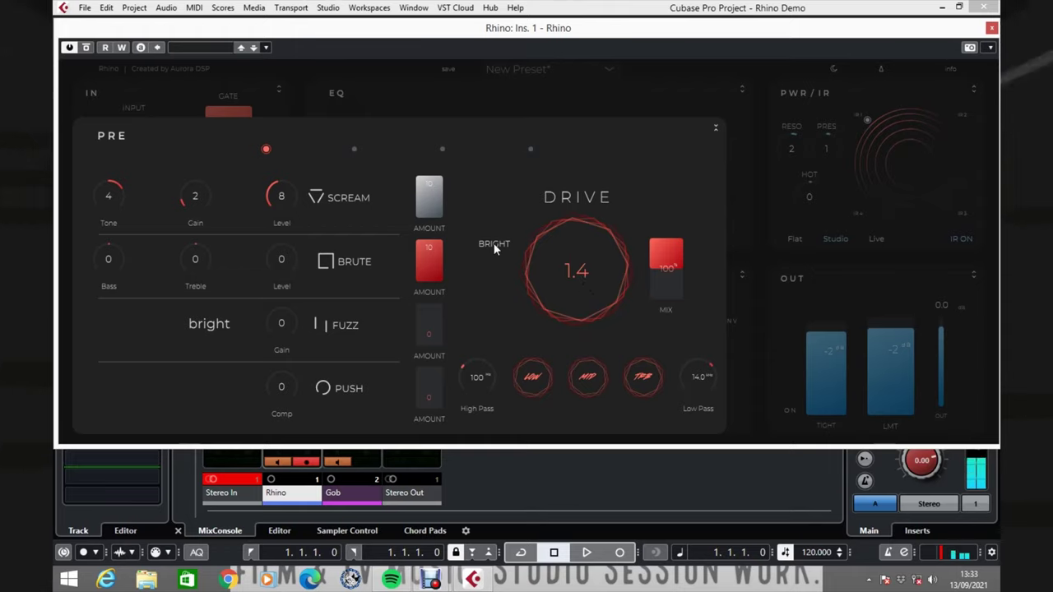
click(526, 244)
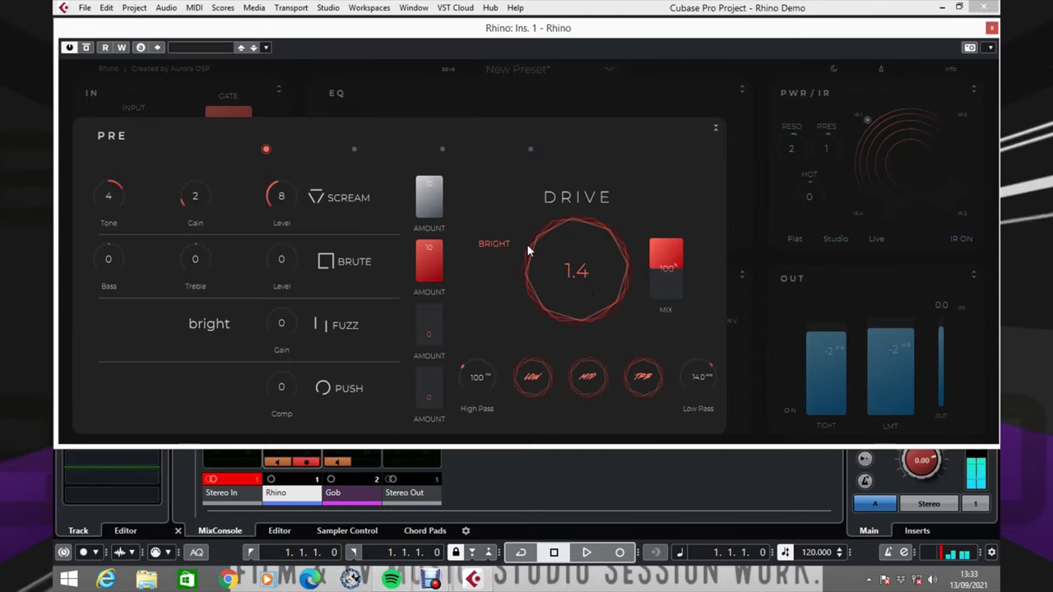
click(717, 127)
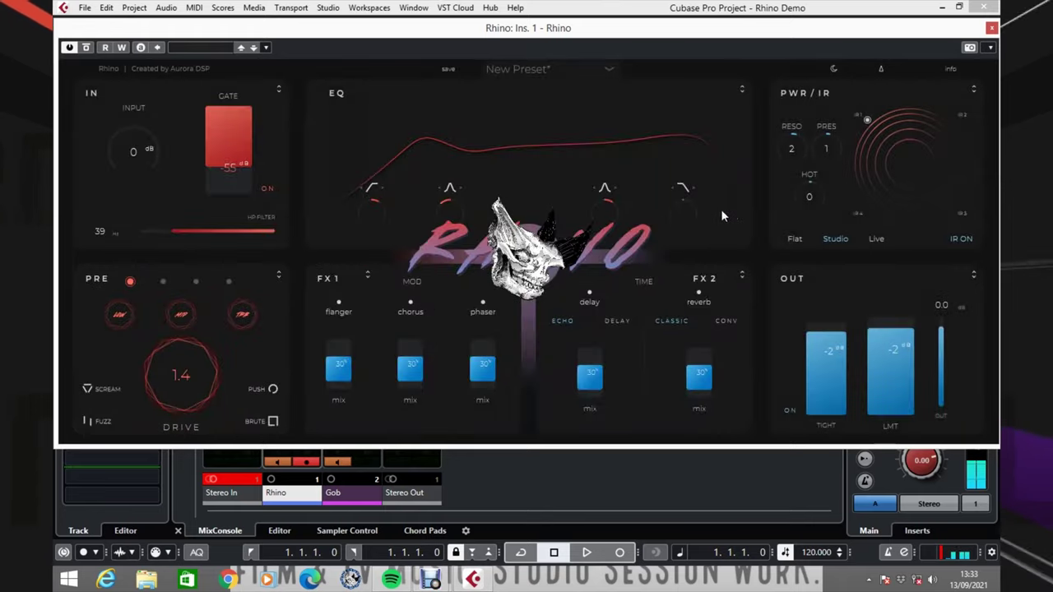
- Try the output limiter at -5 dB, return it to -2 dB, and close the output panel
click(974, 275)
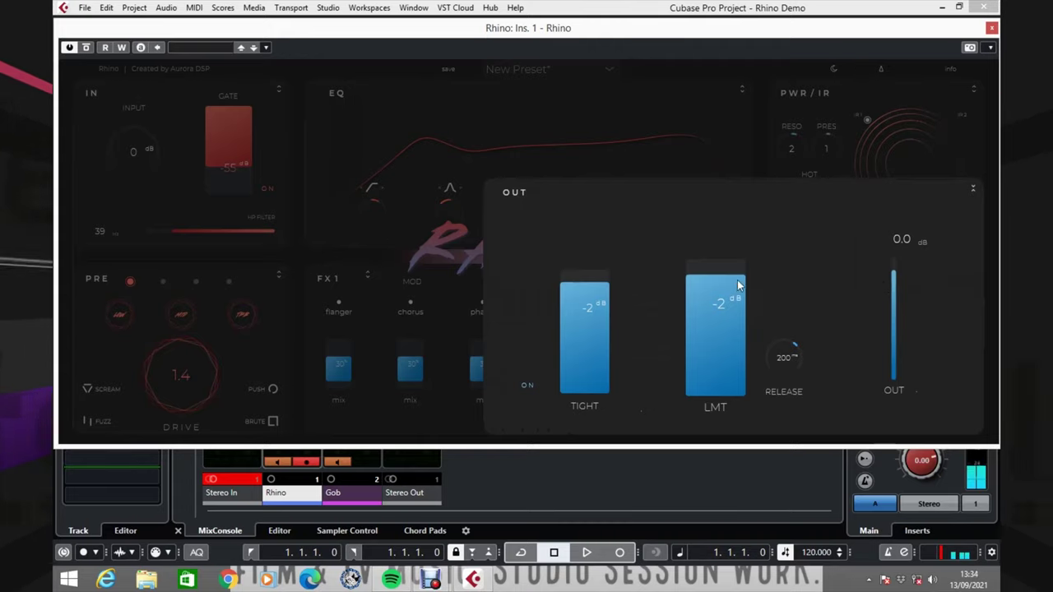
drag(739, 282, 738, 302)
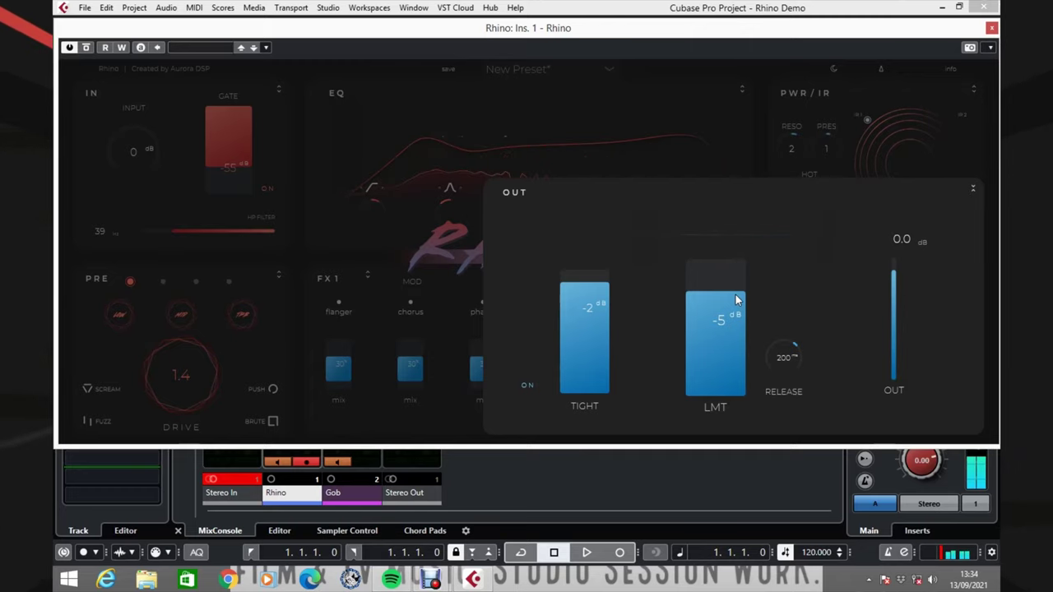
drag(737, 297, 738, 276)
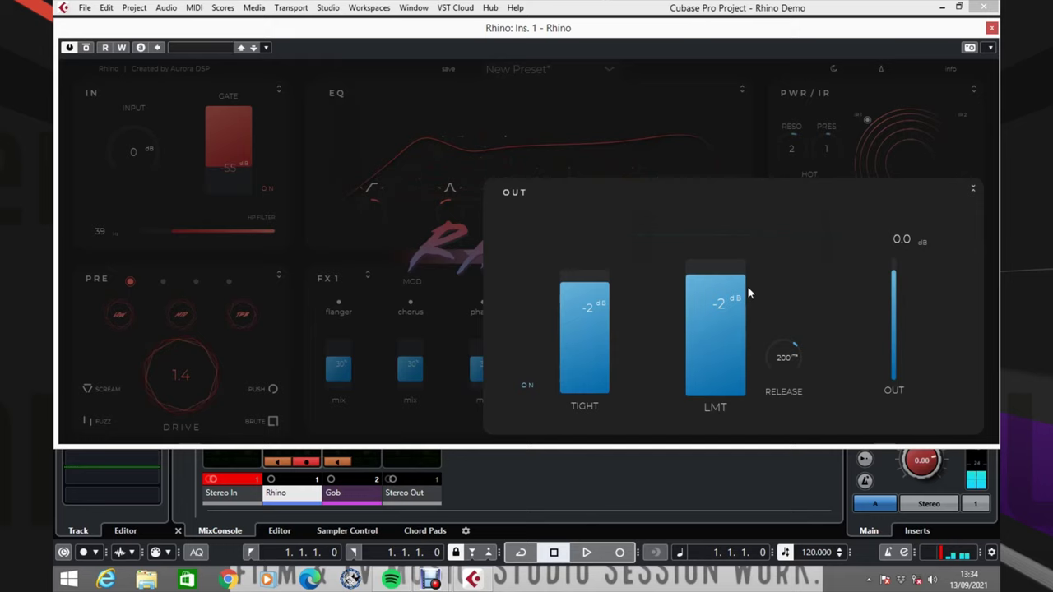
click(973, 188)
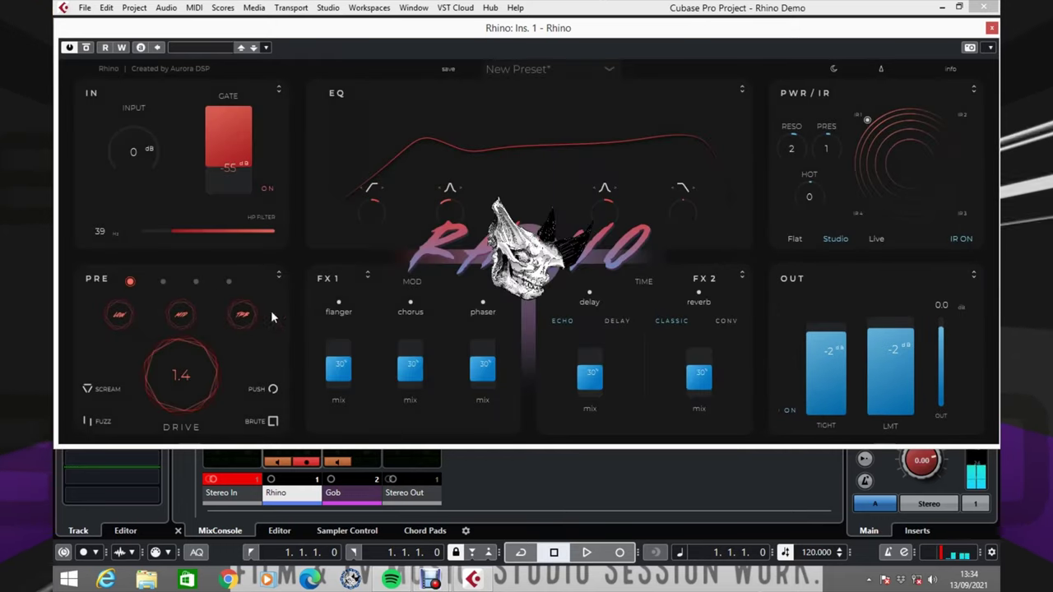
- Expand the pre panel and cycle the drive mode through BOOST, HEADROOM and FIRE back to BRIGHT
click(278, 273)
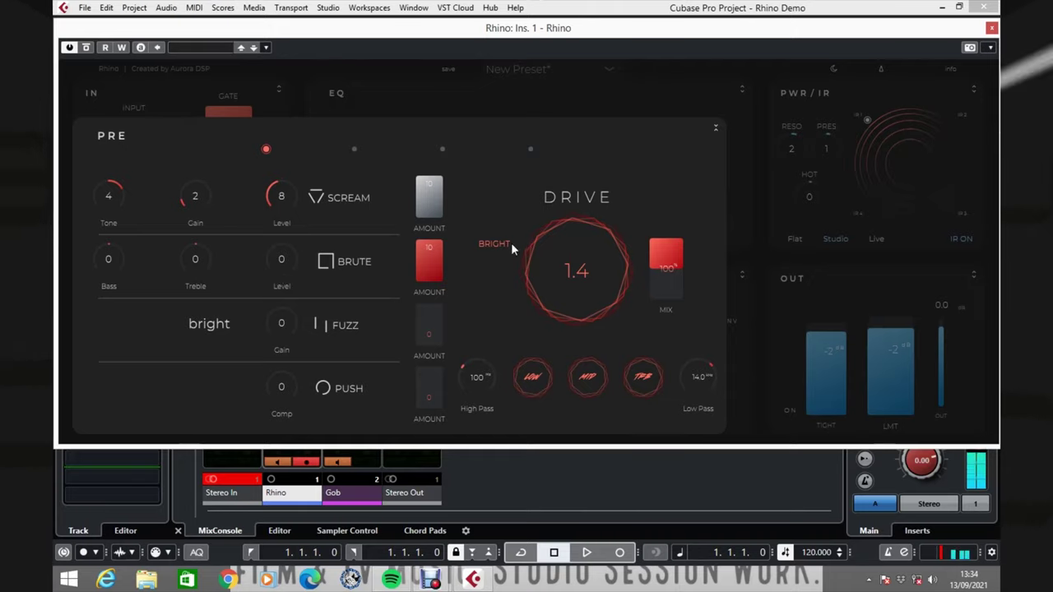
click(354, 149)
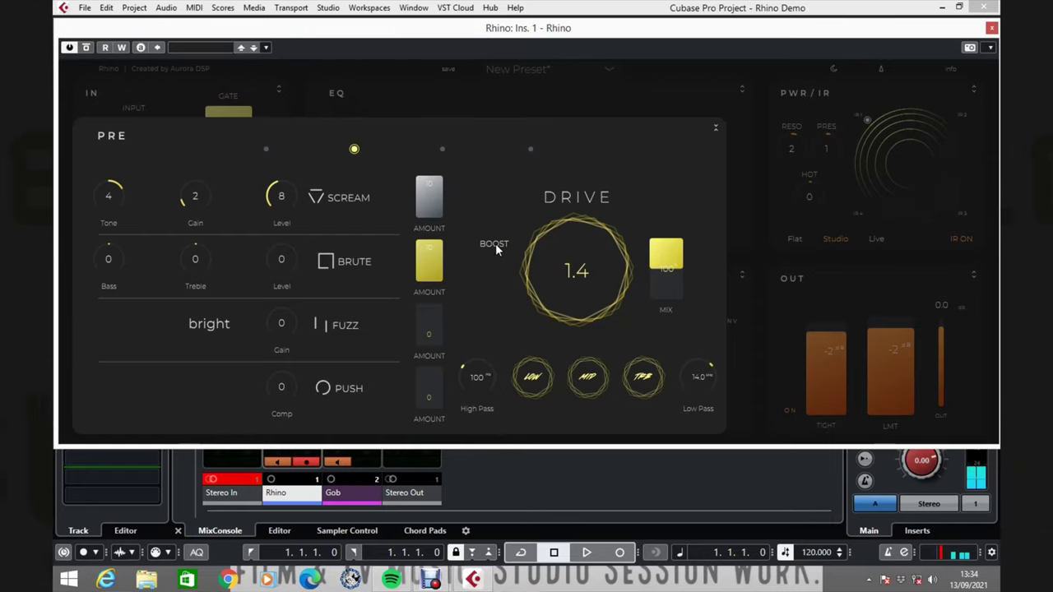
click(443, 150)
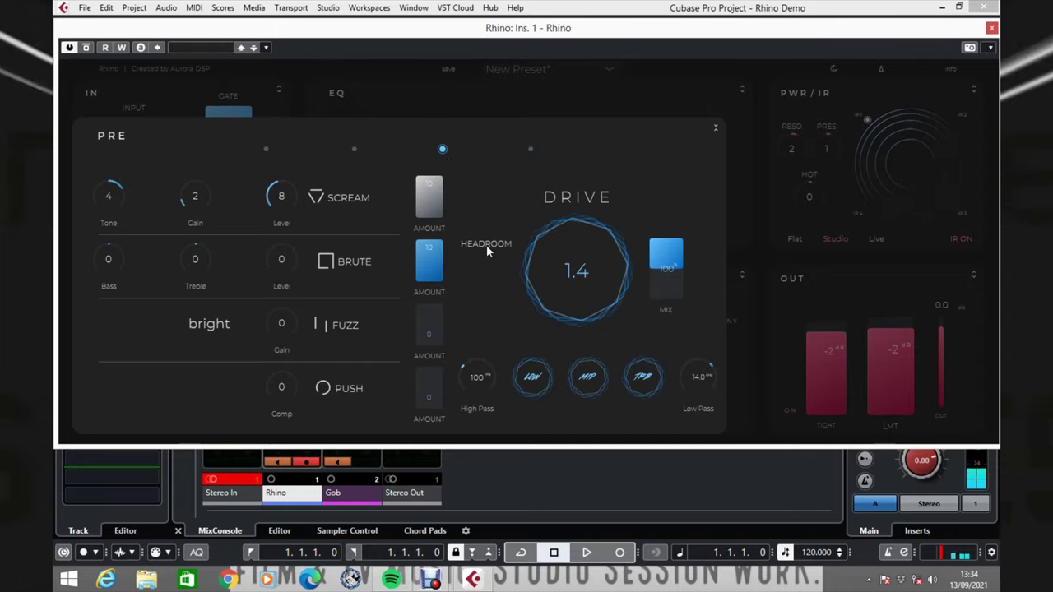
click(531, 149)
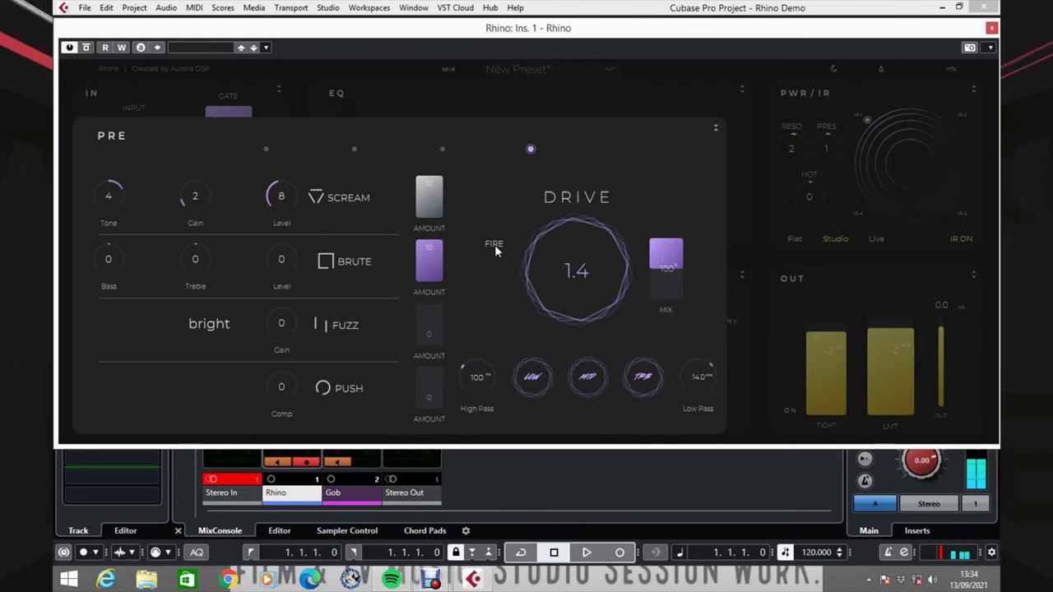
click(266, 149)
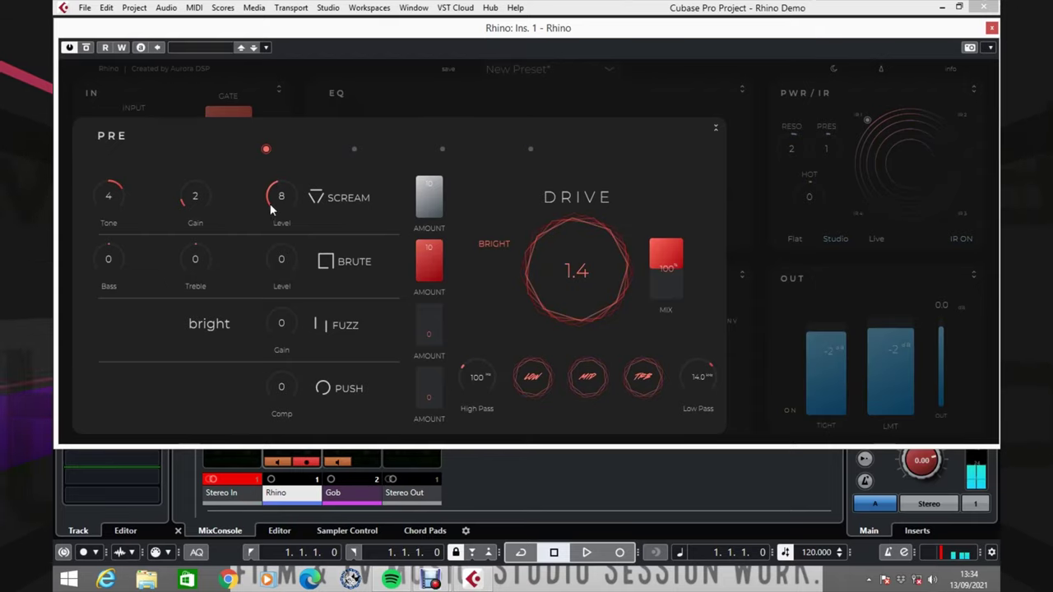
- Enable SCREAM with its amount cut to 5, switch it off, then try BRUTE on and off
click(315, 198)
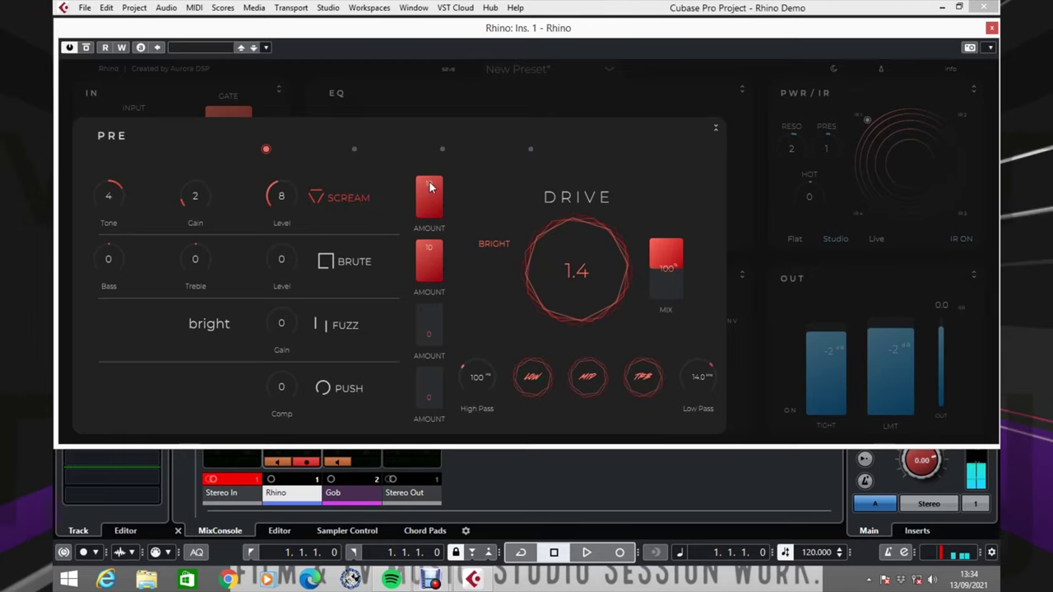
drag(430, 188, 436, 207)
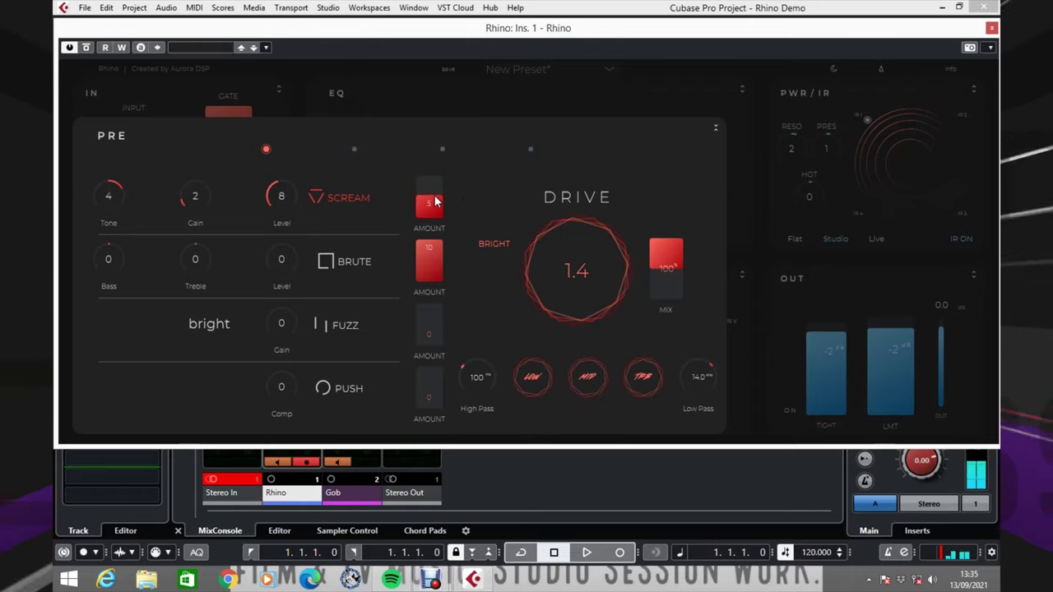
click(317, 200)
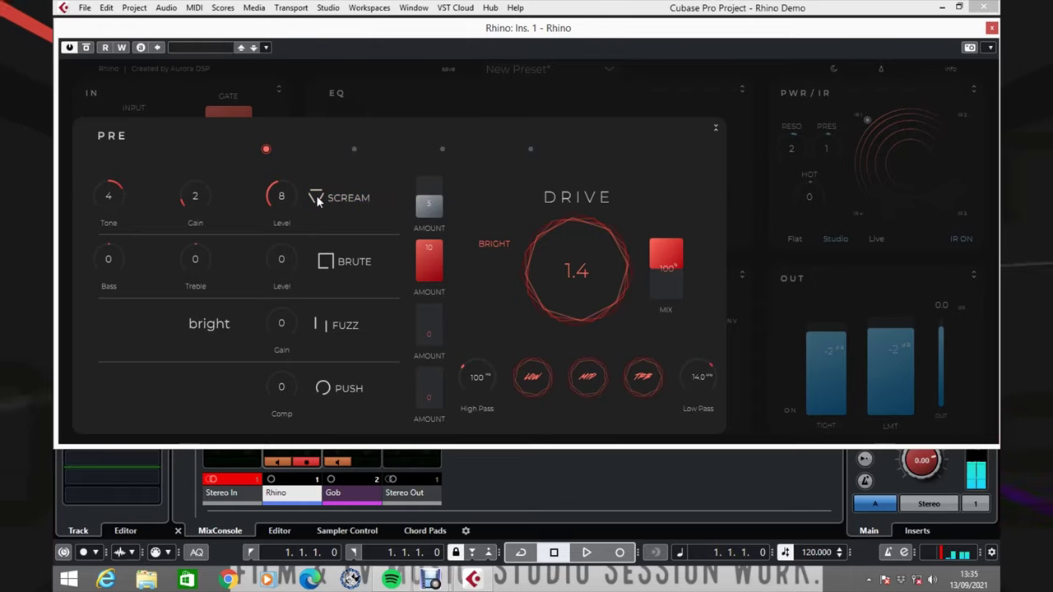
click(332, 265)
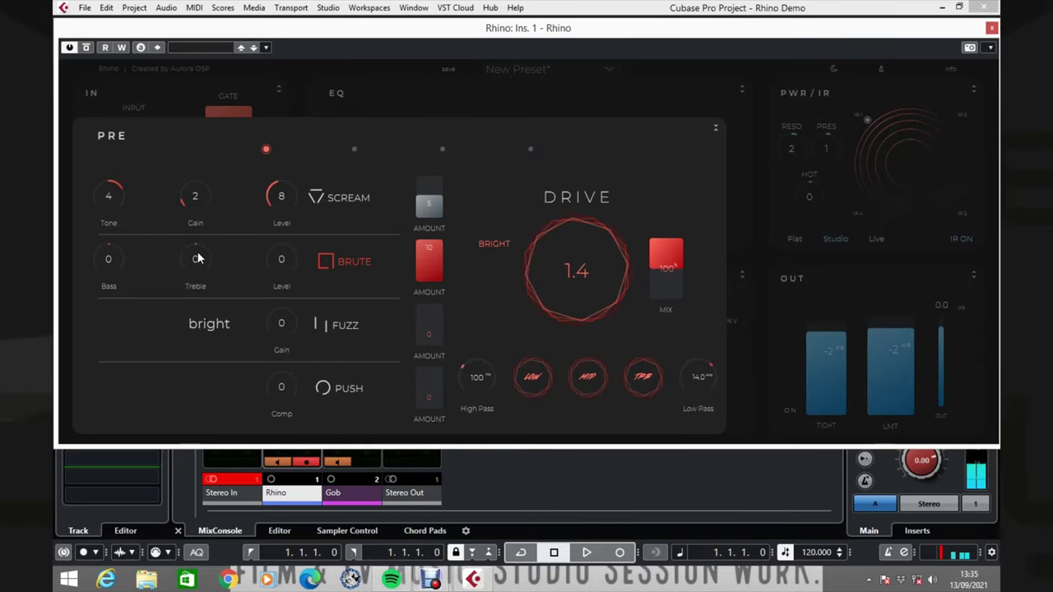
click(329, 263)
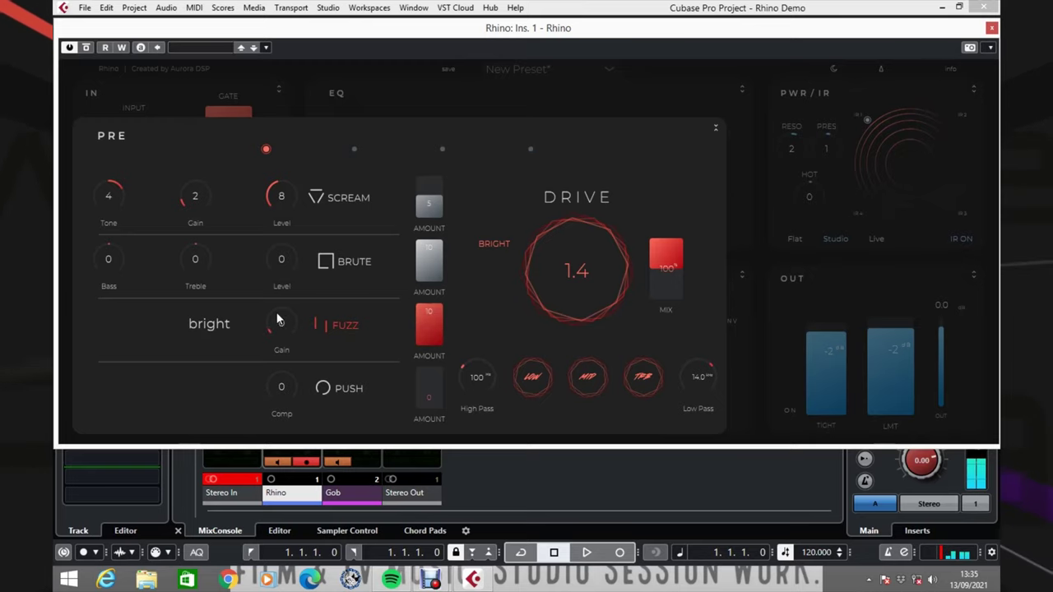
- Raise FUZZ gain to 7, BRUTE treble to 2, and PUSH compression to 4
drag(277, 319, 289, 298)
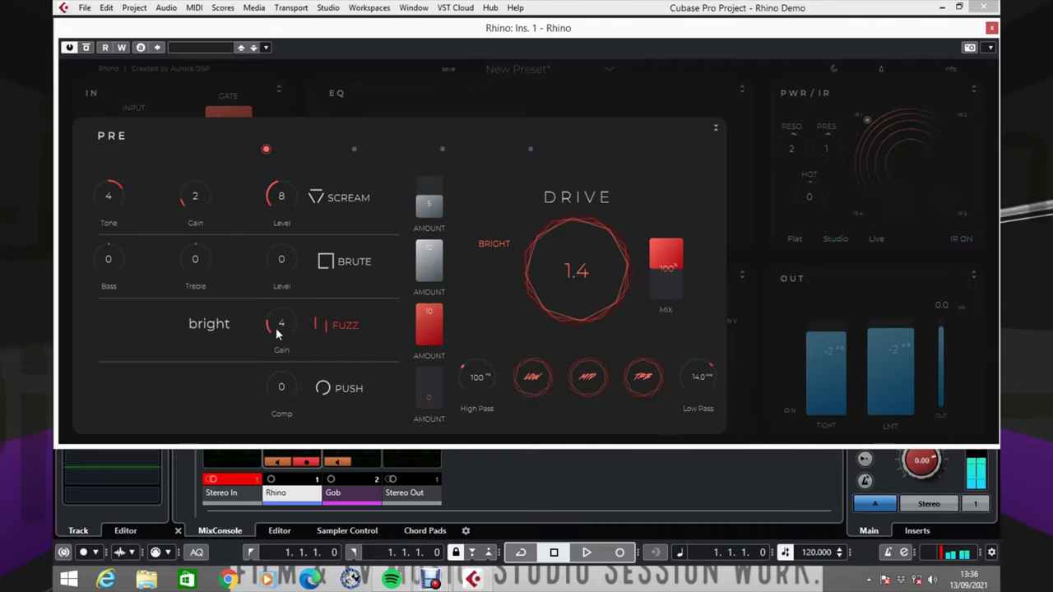
drag(276, 328, 290, 300)
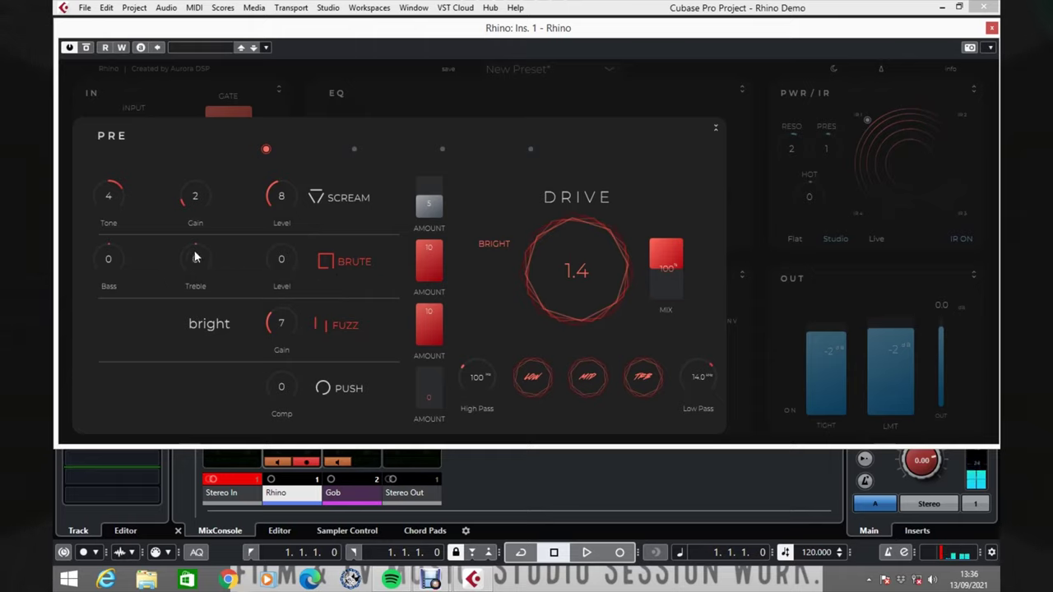
drag(197, 249, 195, 235)
scroll(105, 248, down, 1)
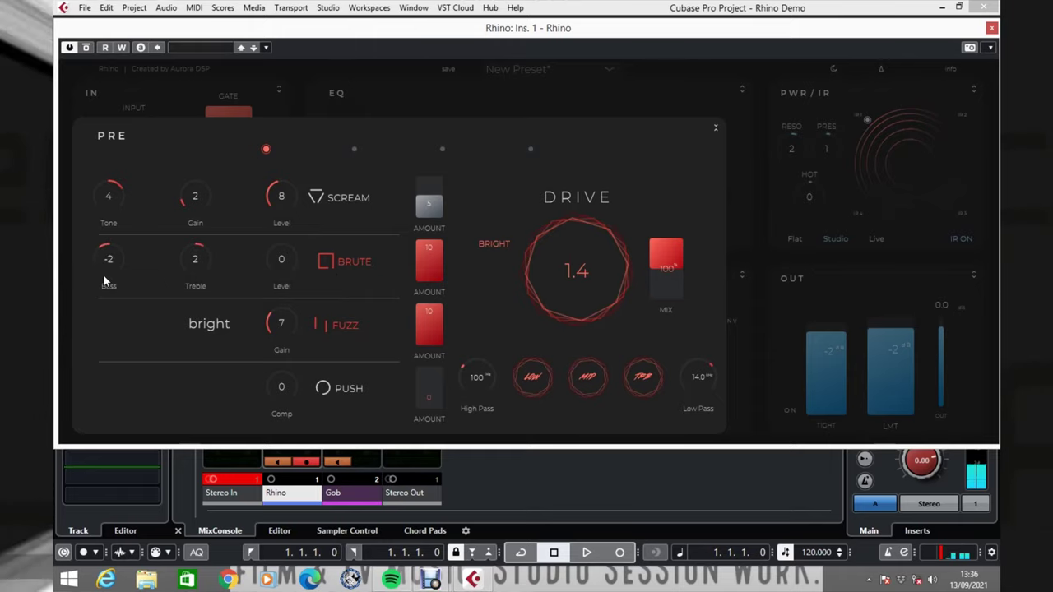
scroll(104, 277, down, 1)
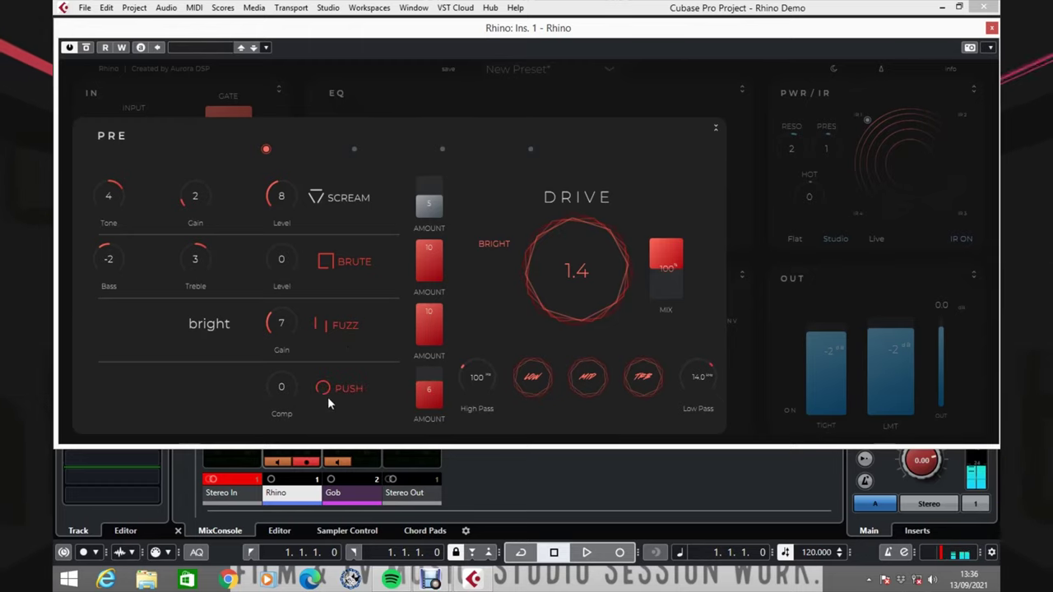
drag(279, 392, 287, 367)
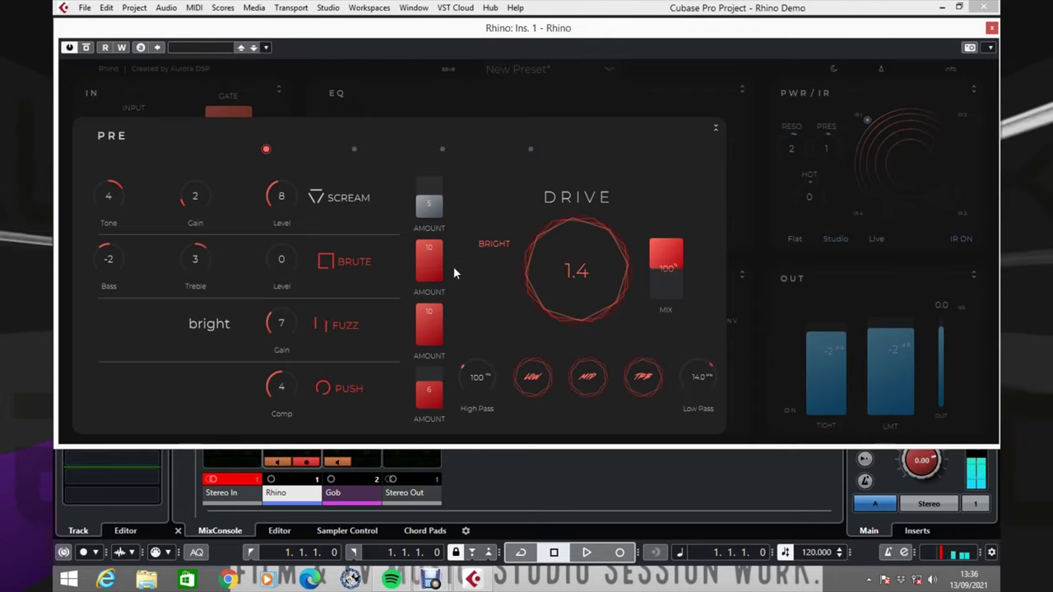
- Set the Brute amount to 0 and switch off the Brute and Push stages
drag(429, 262, 429, 284)
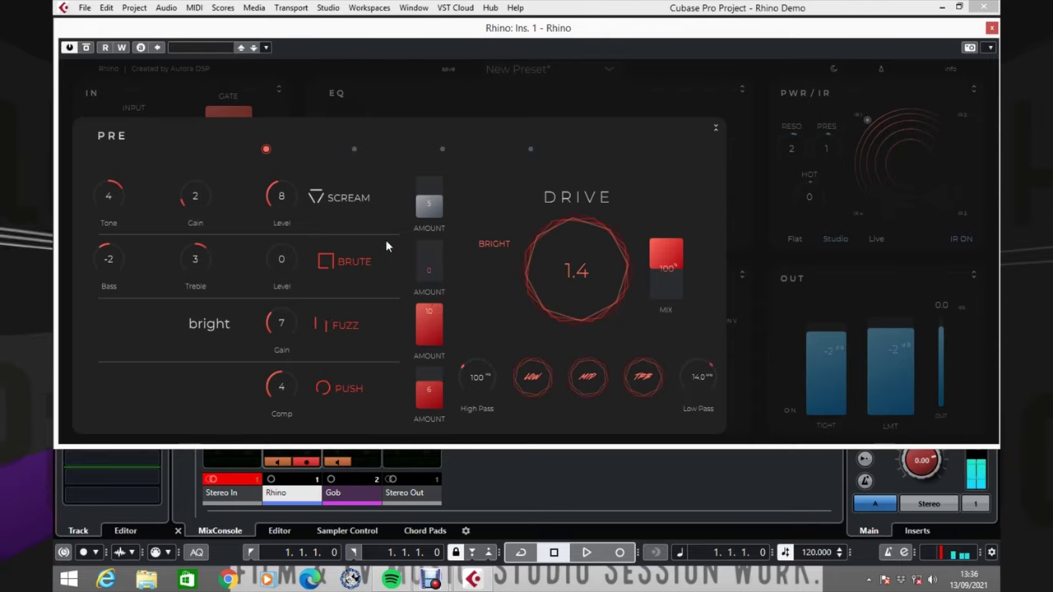
click(322, 271)
click(337, 392)
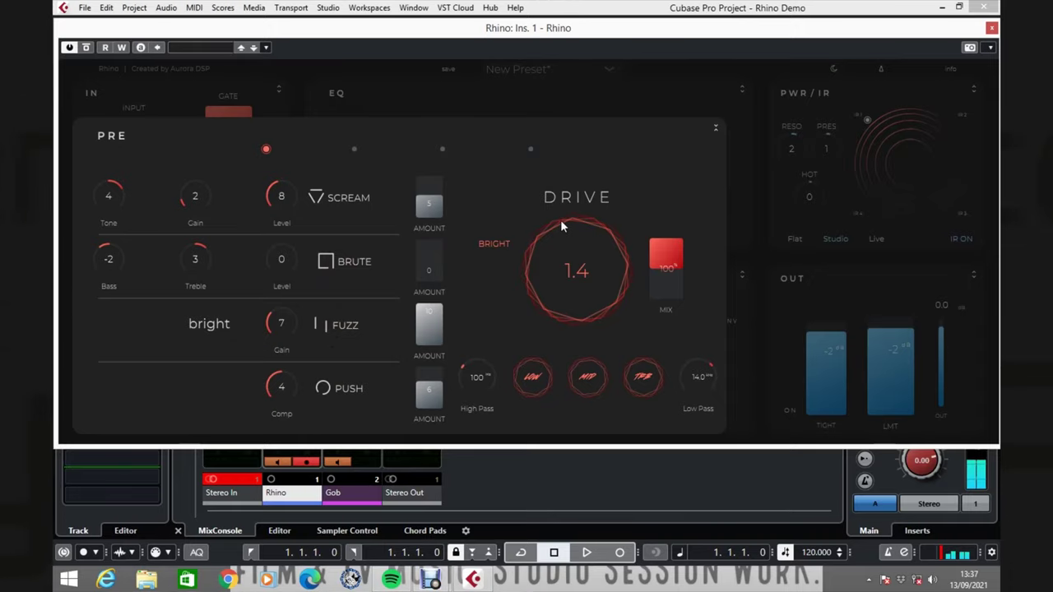
- Push Drive up to 10.0, then dip the preamp mix and return it to 100%
drag(561, 220, 632, 142)
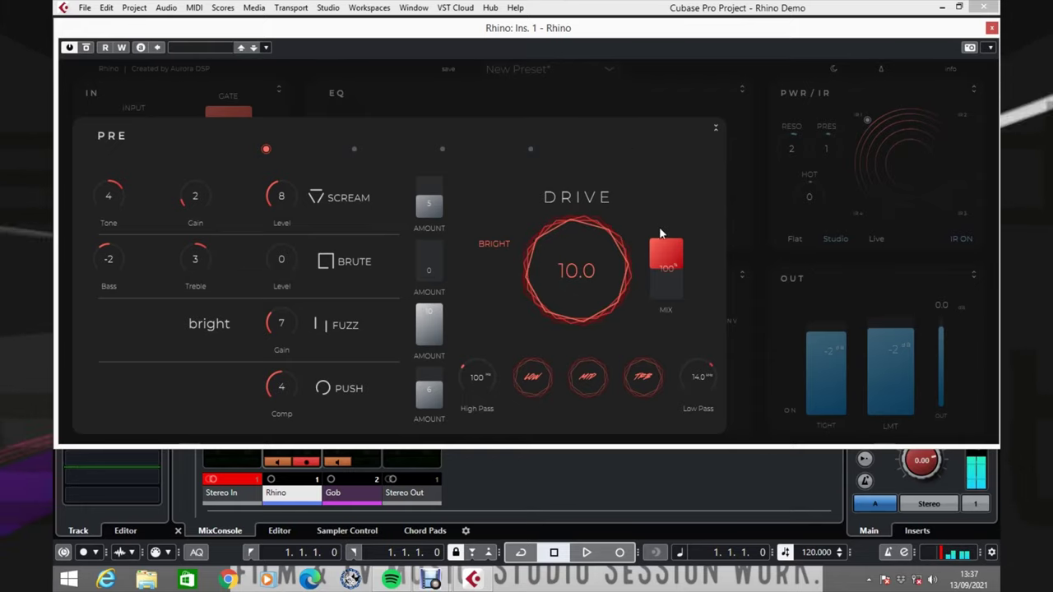
drag(667, 251, 669, 269)
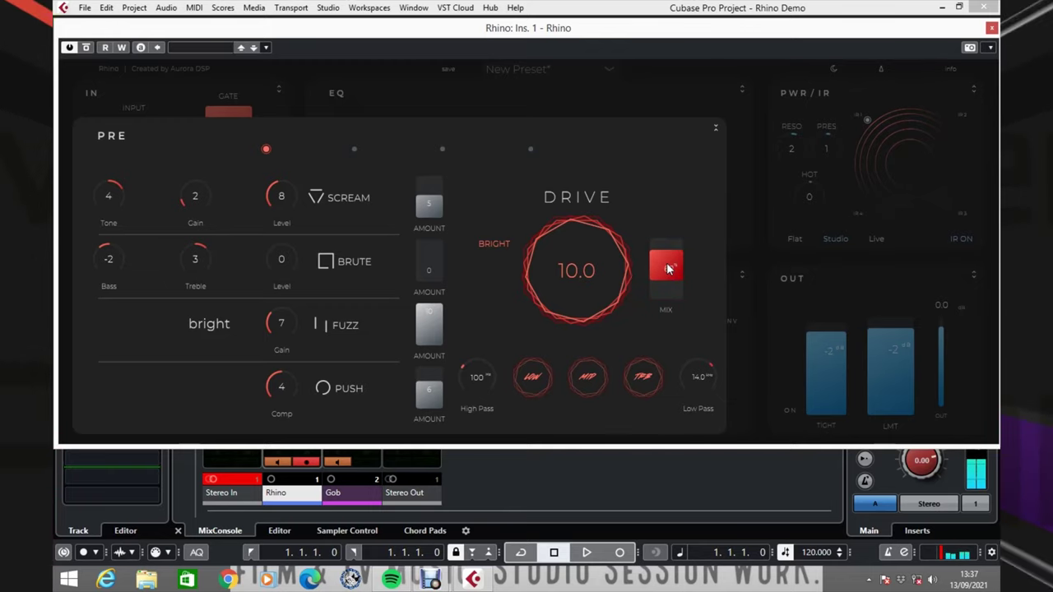
drag(668, 269, 677, 237)
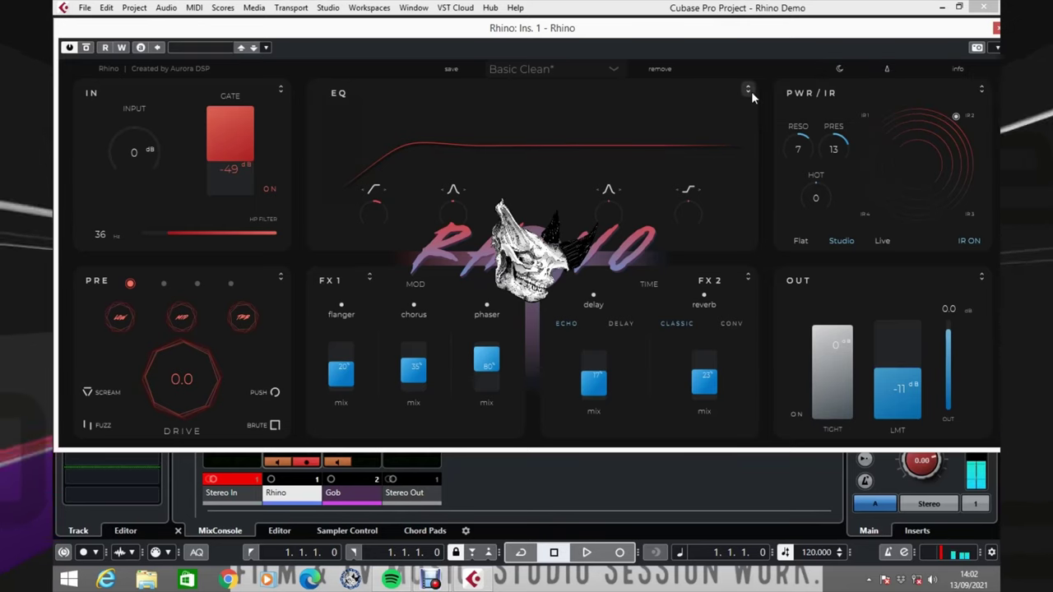
- Expand the EQ panel, turn Match on, and make band 4 a low-pass filter
click(751, 91)
click(778, 129)
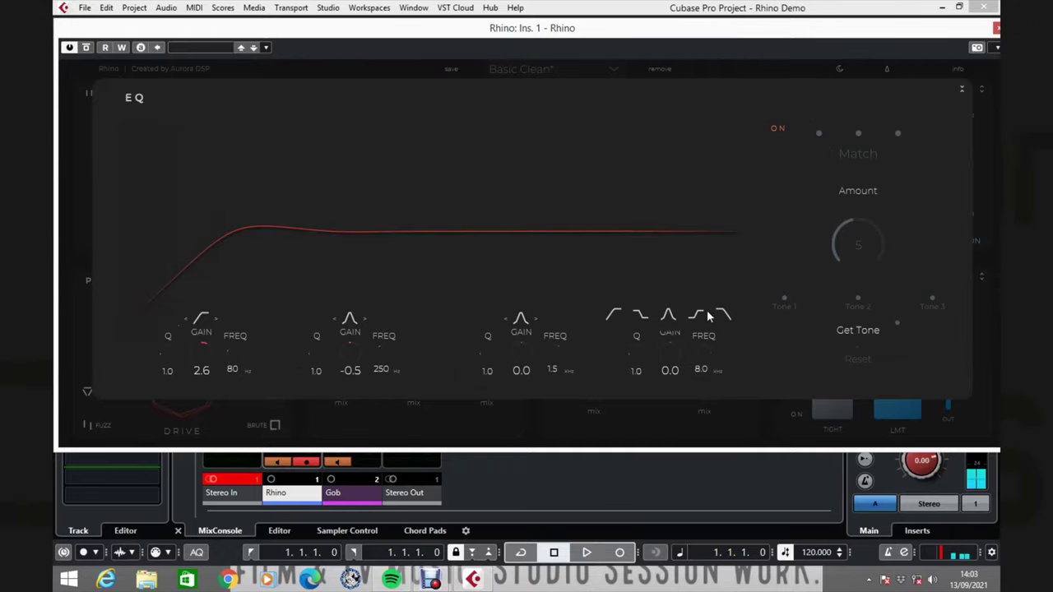
click(722, 315)
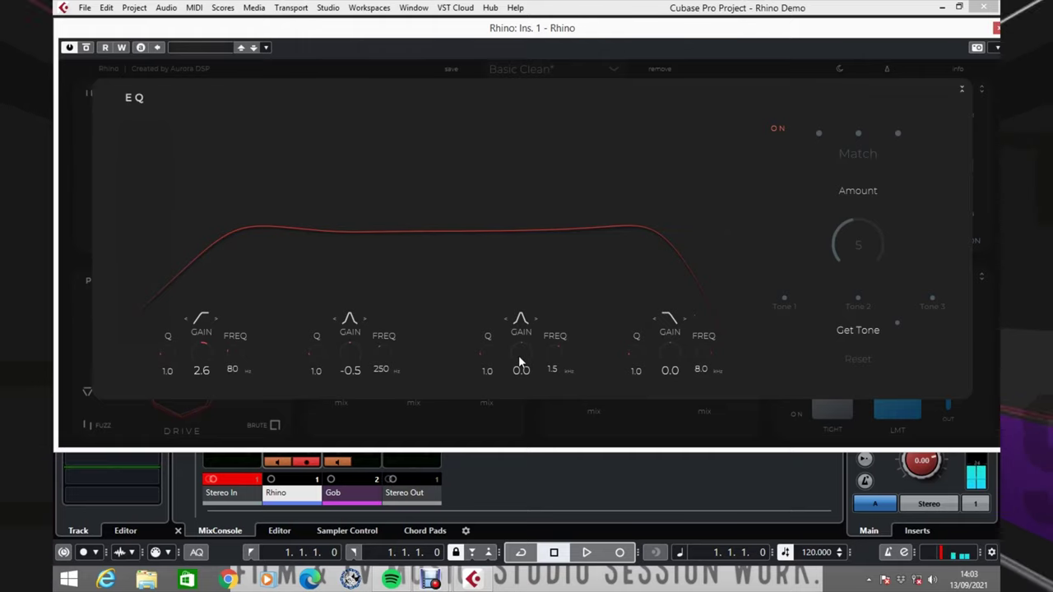
- Give EQ band 3 a narrow 12.0 dB boost and sweep its frequency upward
drag(519, 356, 486, 263)
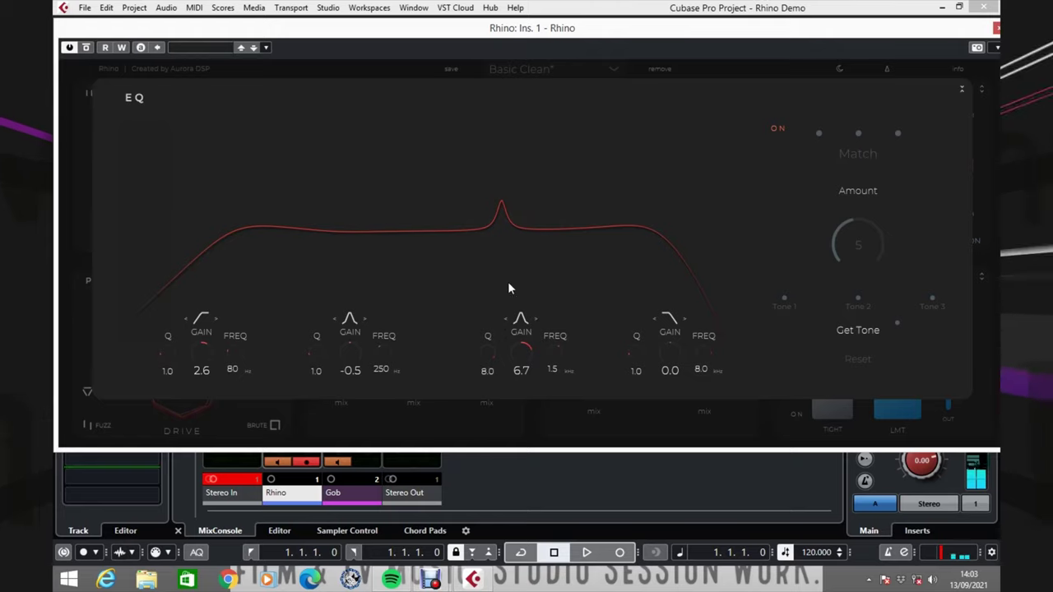
drag(527, 333, 506, 418)
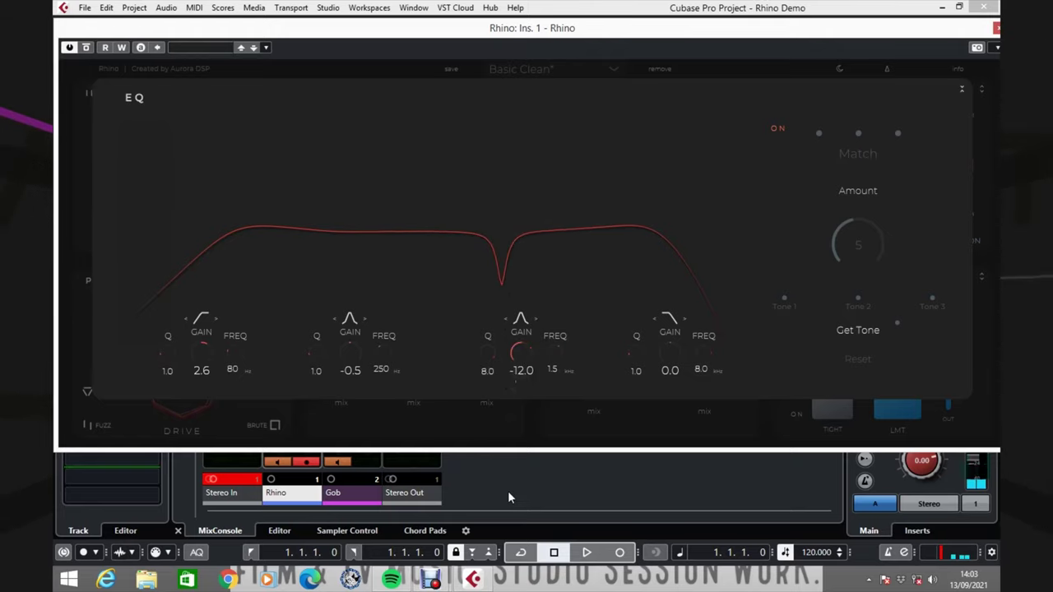
drag(507, 473, 545, 191)
mouse_move(557, 349)
mouse_down()
mouse_move(548, 308)
mouse_move(541, 344)
mouse_up()
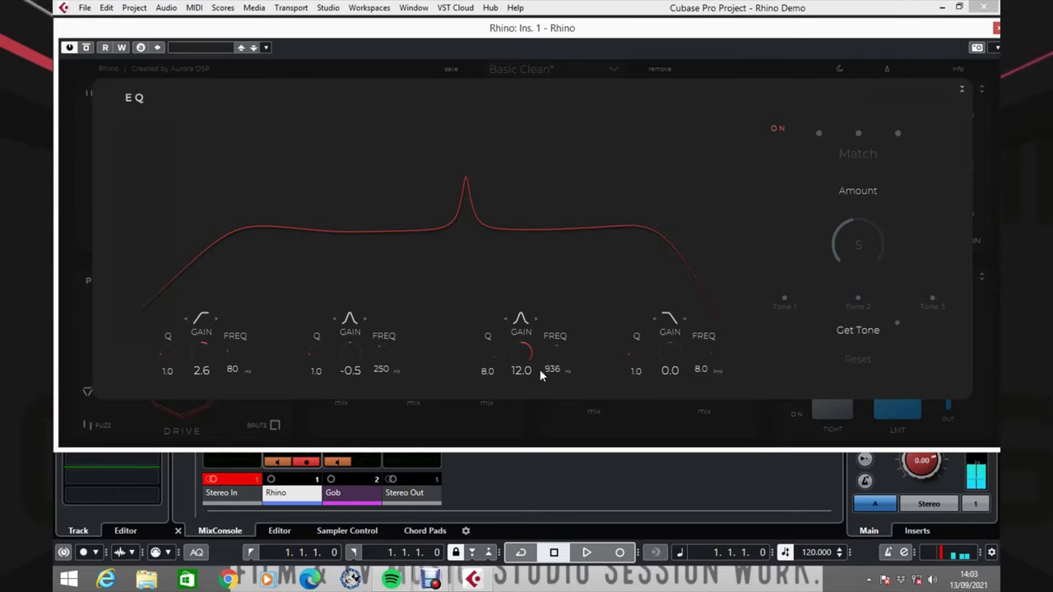
drag(538, 396, 540, 368)
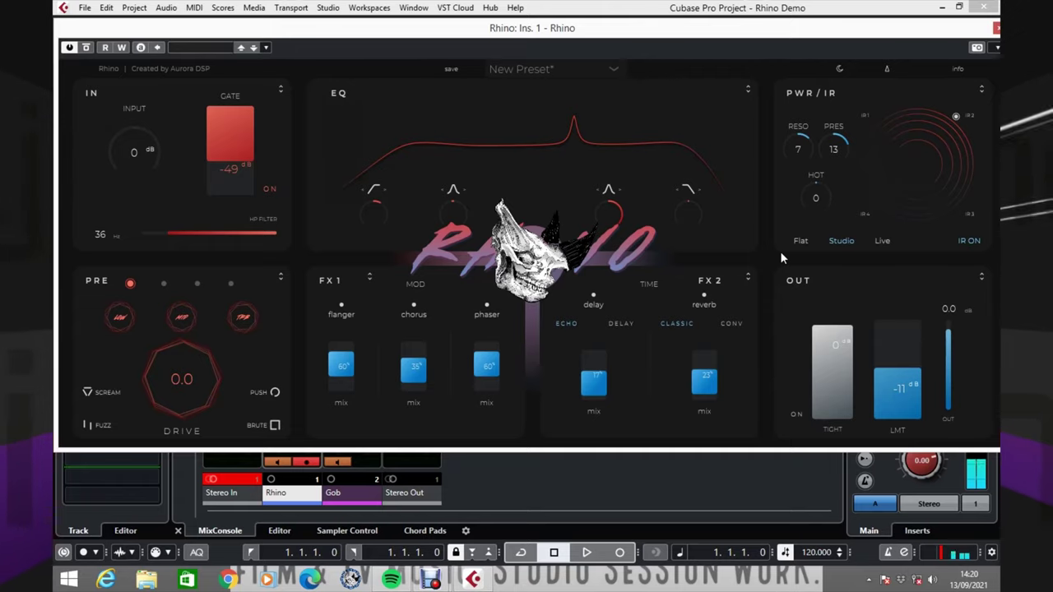
click(369, 276)
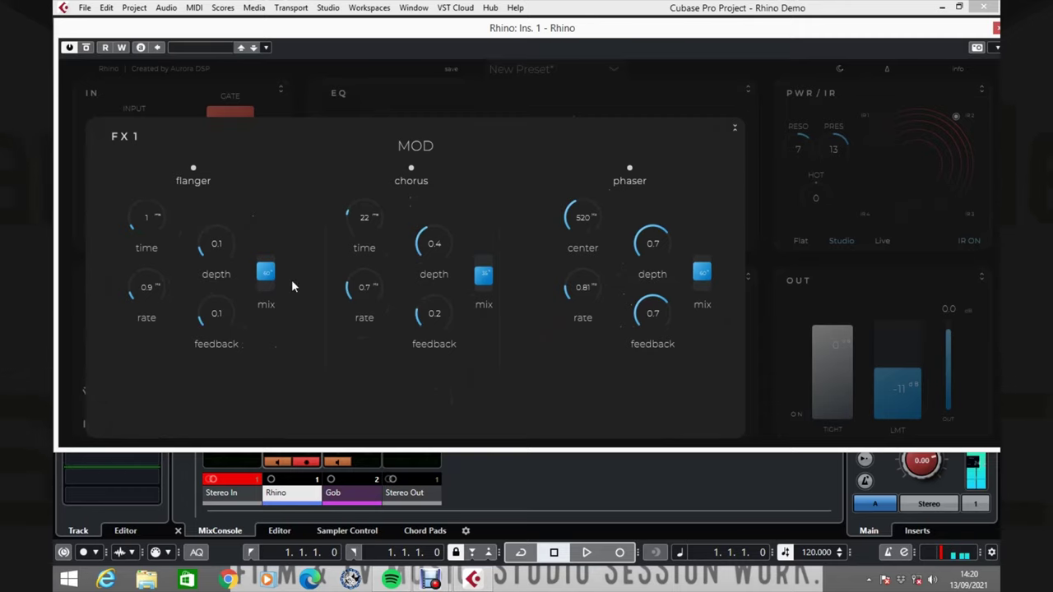
click(734, 129)
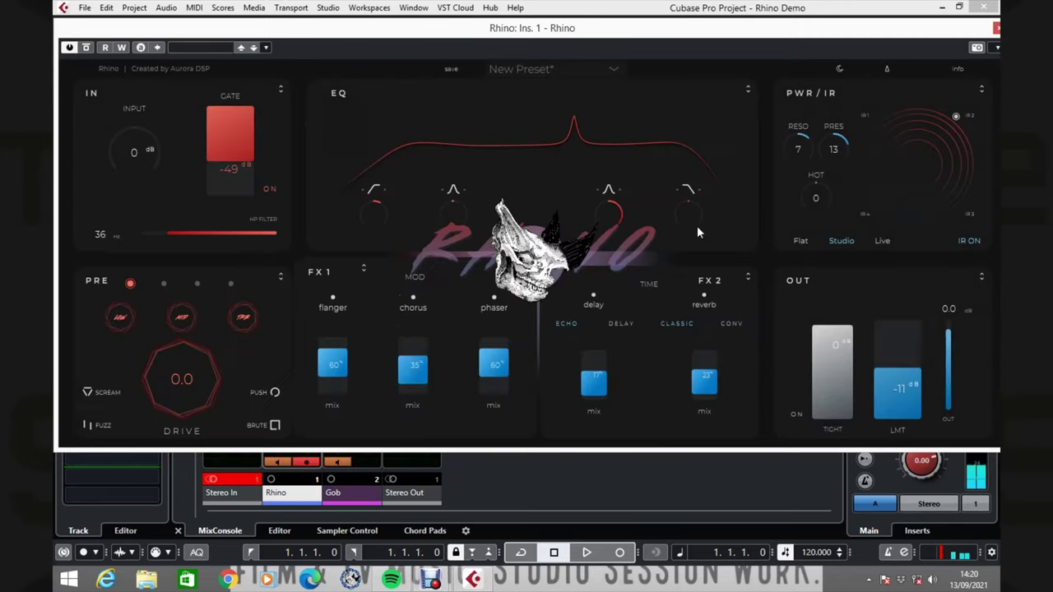
click(748, 278)
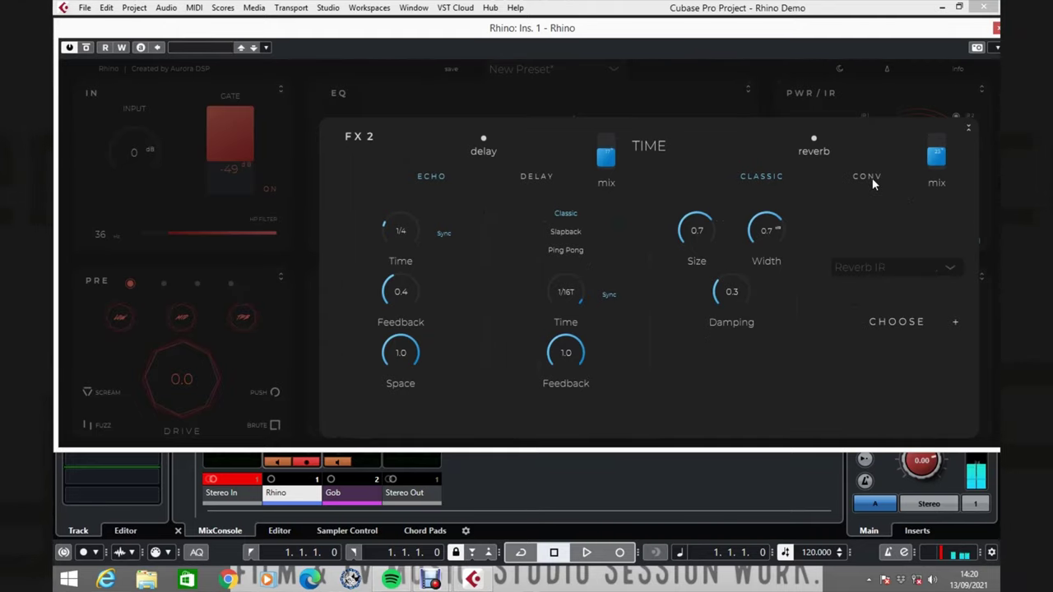
click(950, 269)
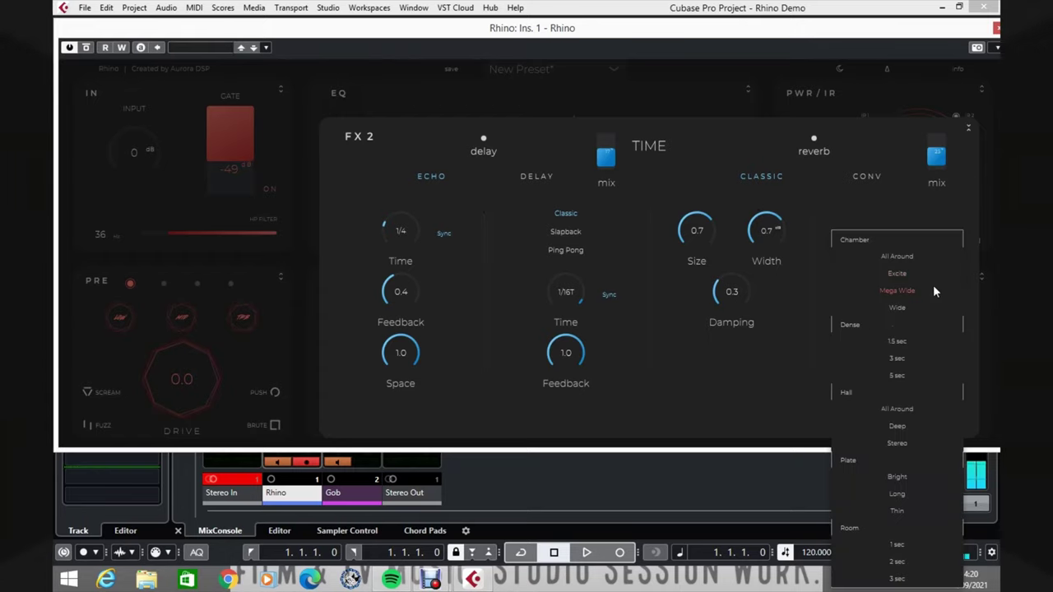
click(925, 273)
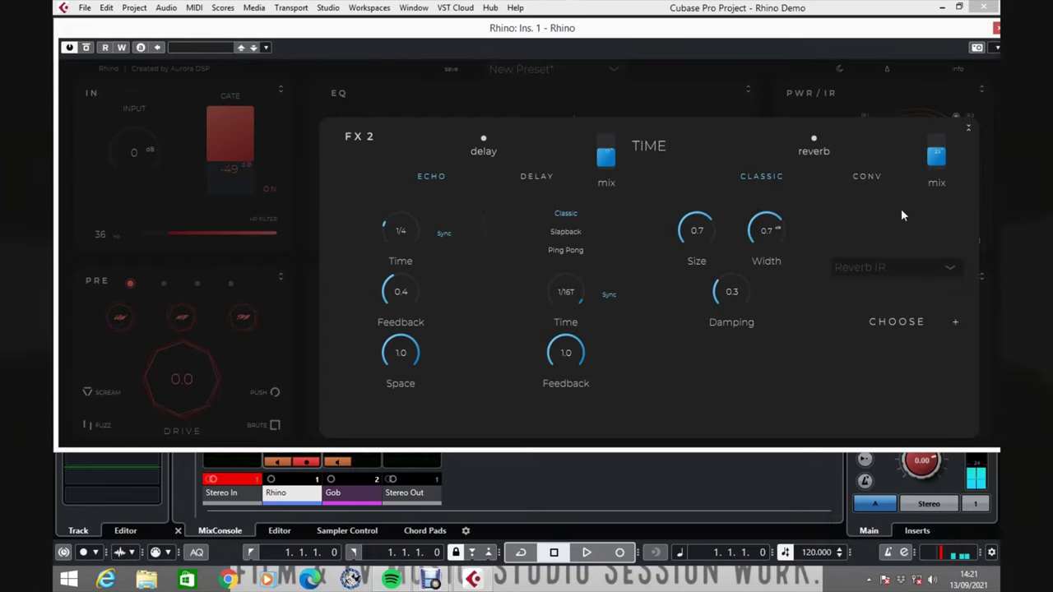
click(952, 323)
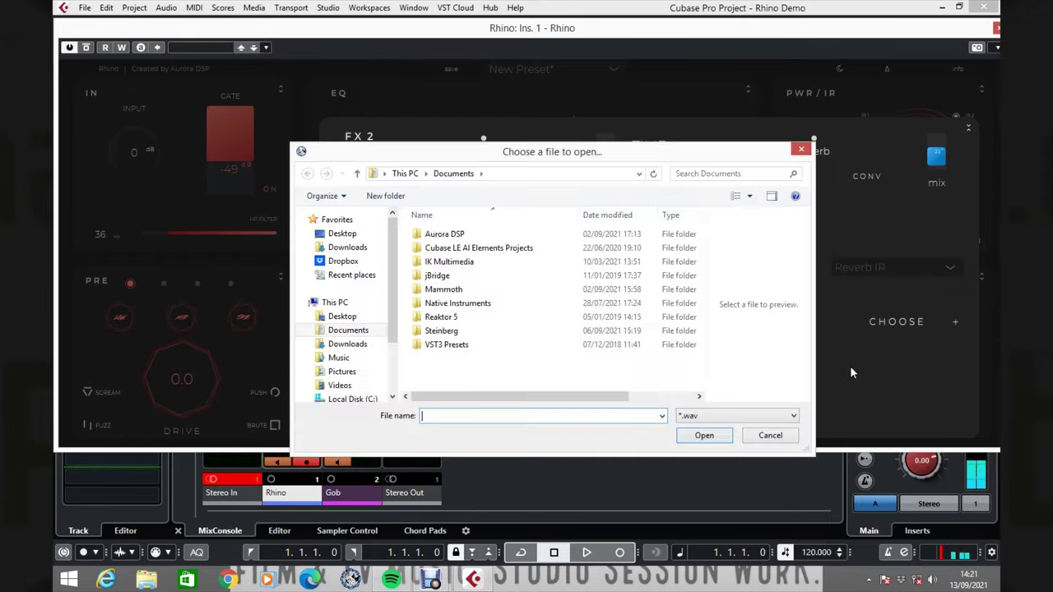
click(770, 437)
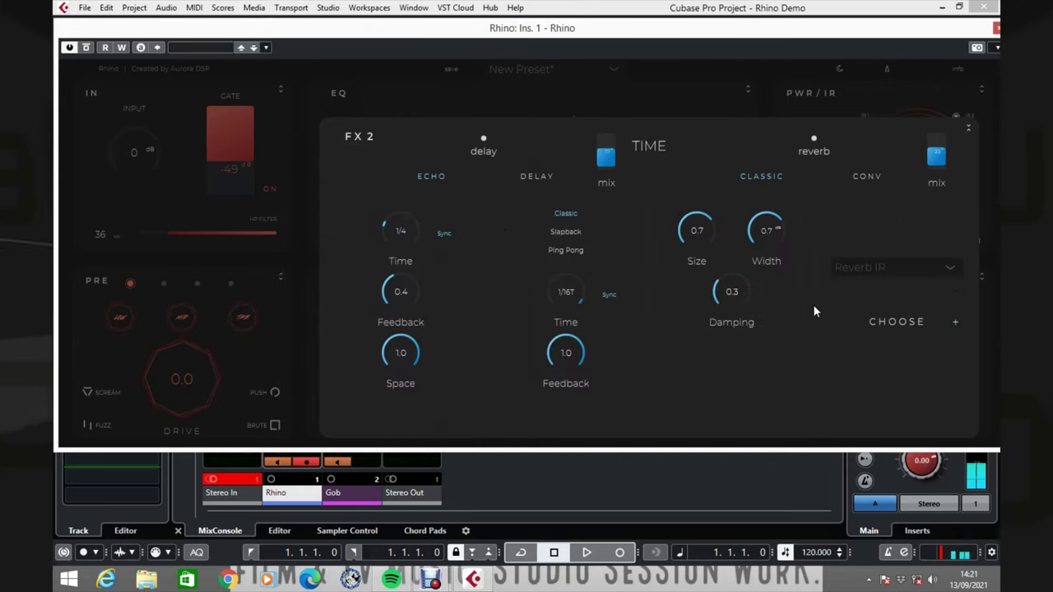
click(969, 127)
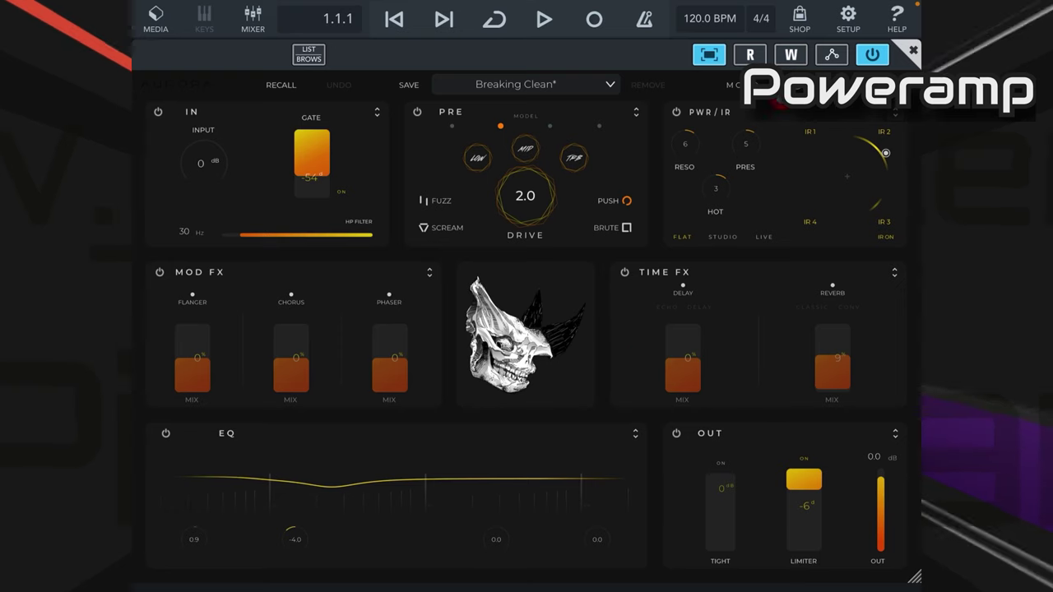
- In the detailed PWR/IR panel, set Presence 5, return Hot to 3, and select Studio
click(901, 117)
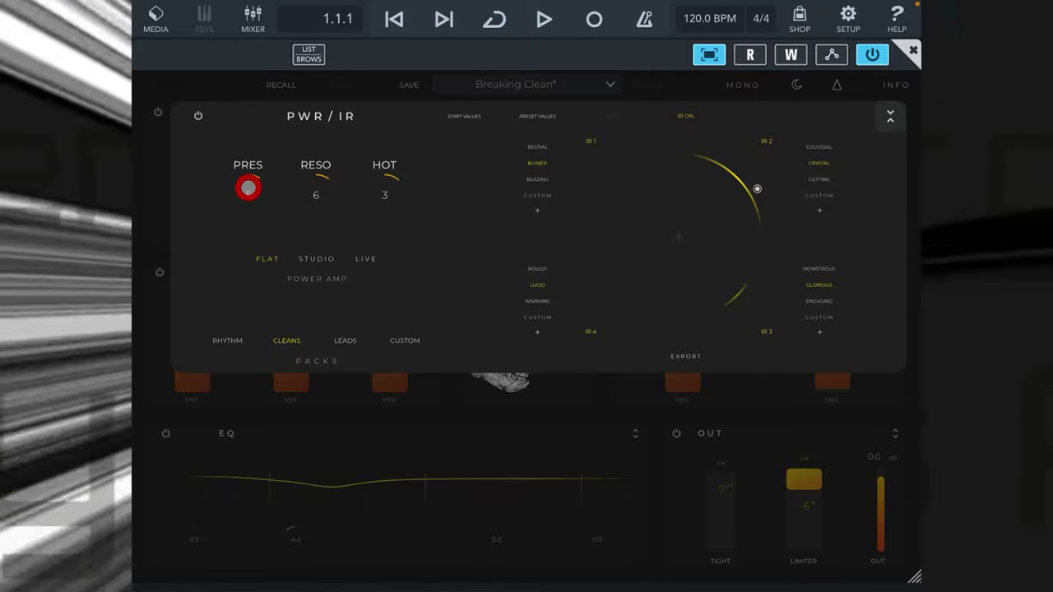
drag(315, 190, 320, 192)
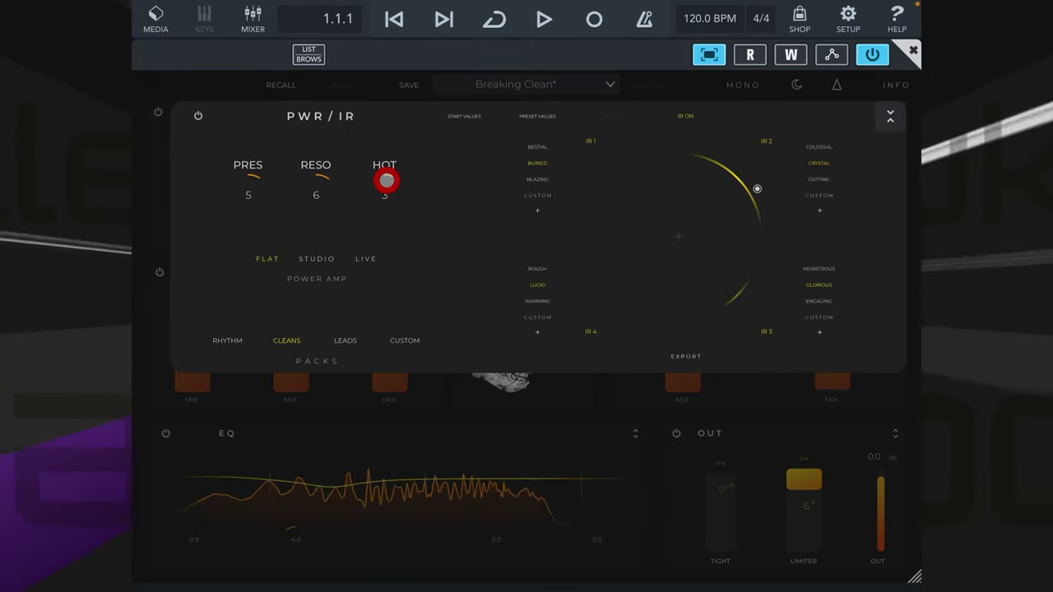
drag(386, 180, 385, 228)
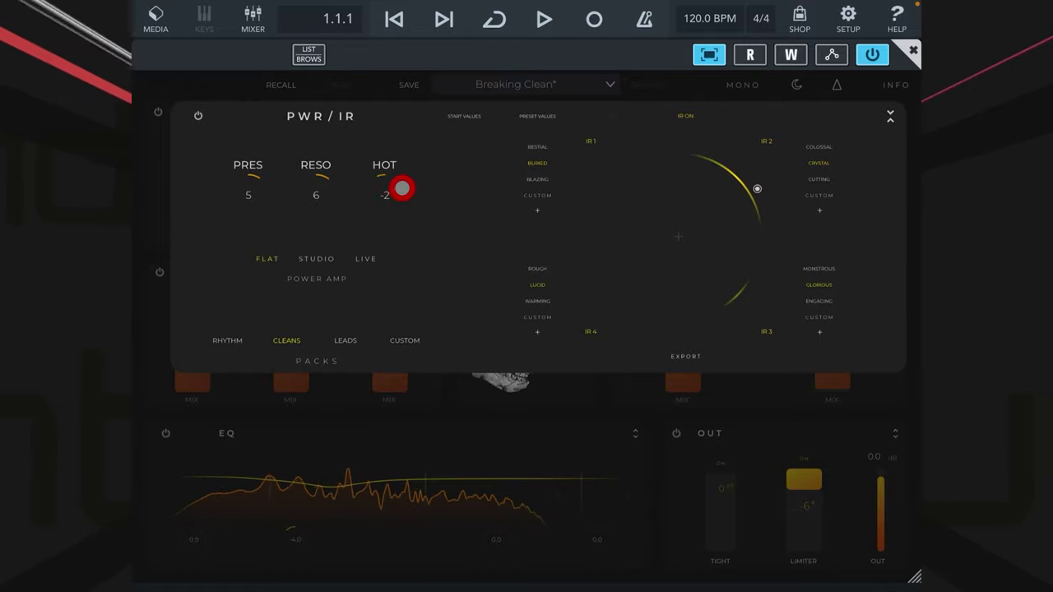
drag(398, 128, 400, 122)
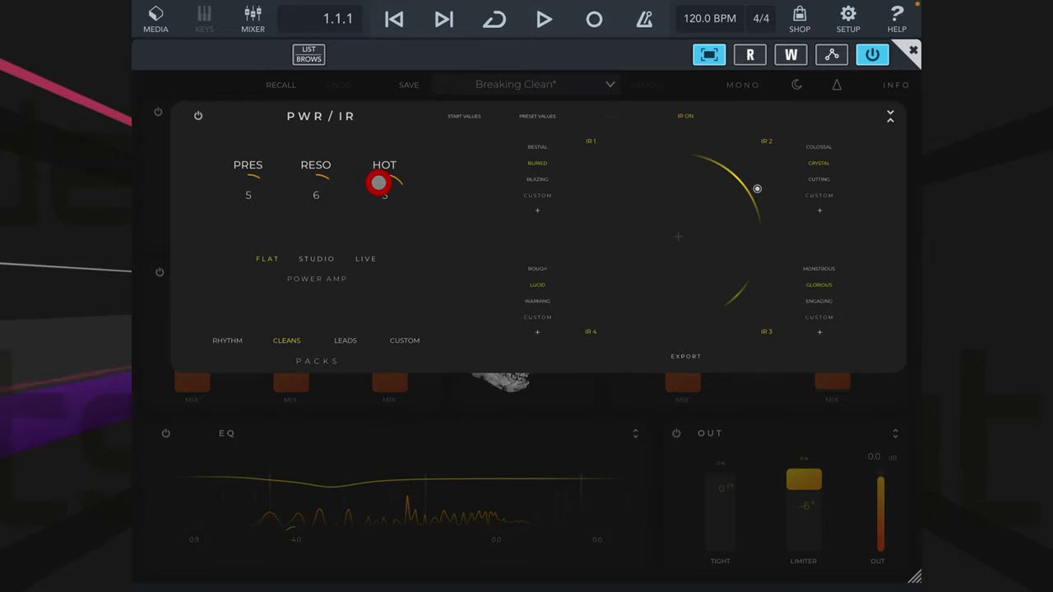
drag(379, 183, 377, 199)
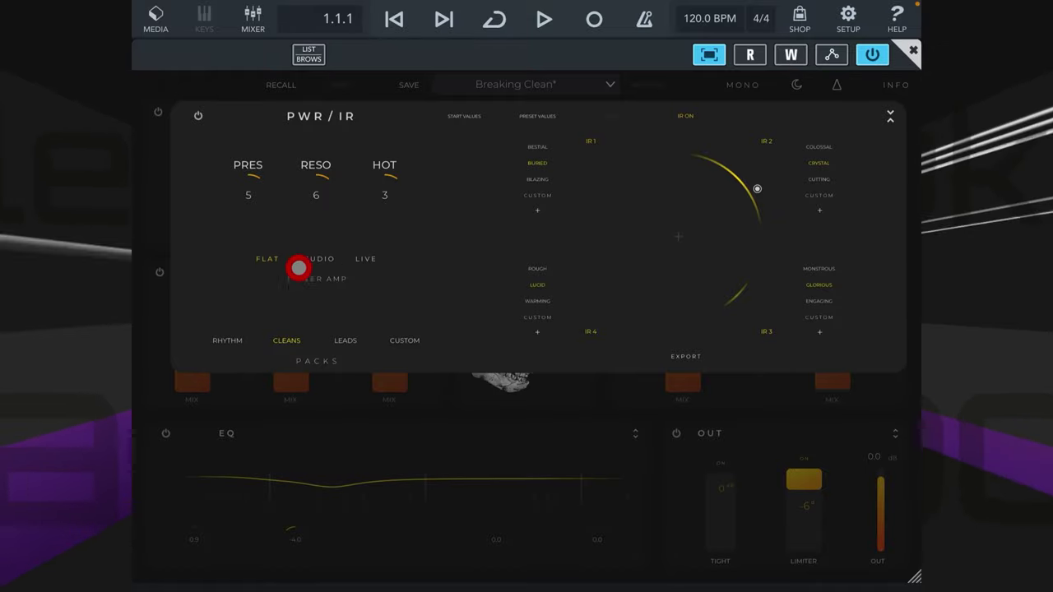
click(319, 258)
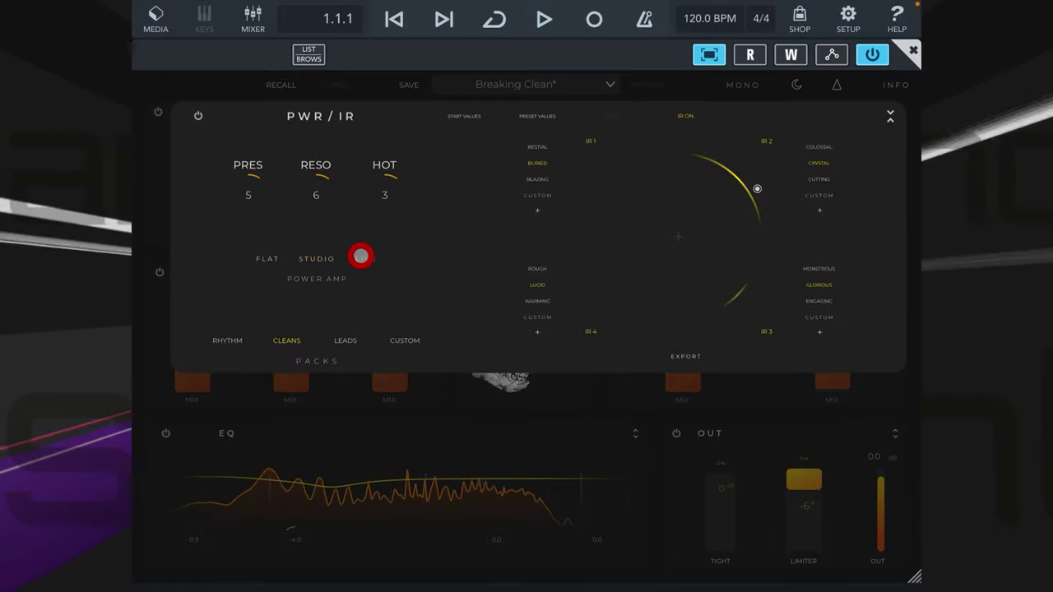
click(362, 258)
click(262, 259)
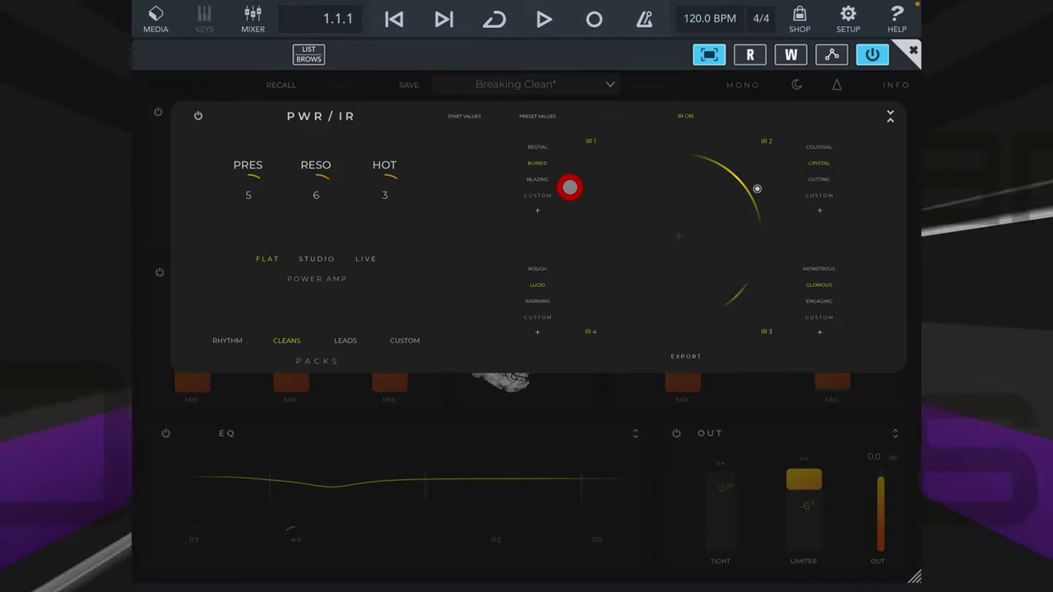
- Audition the Rhythm and Cleans IR packs, load Leads, and nudge the blend toward IR 2
click(229, 340)
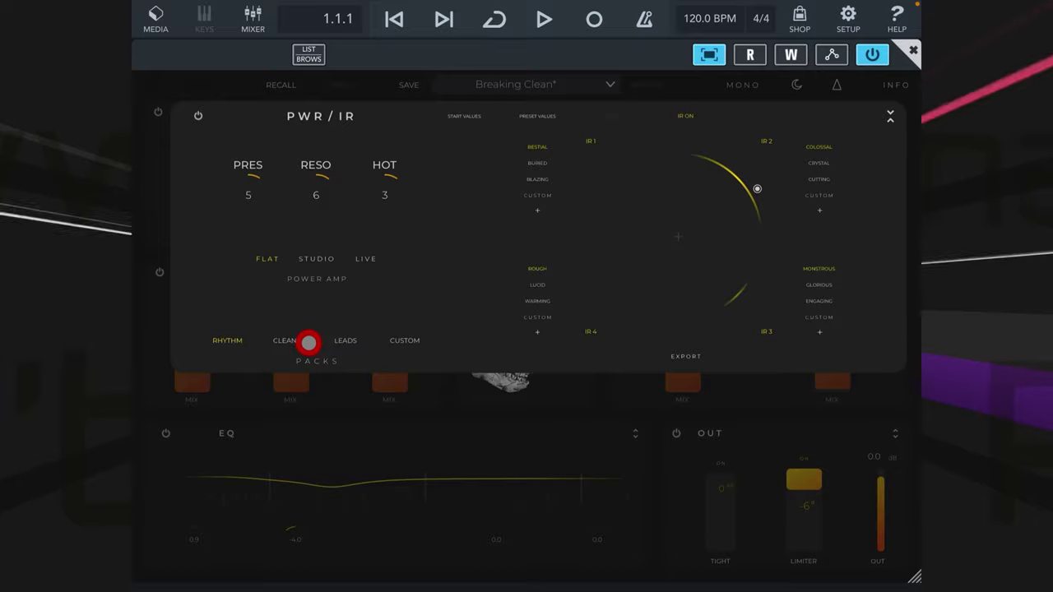
click(288, 340)
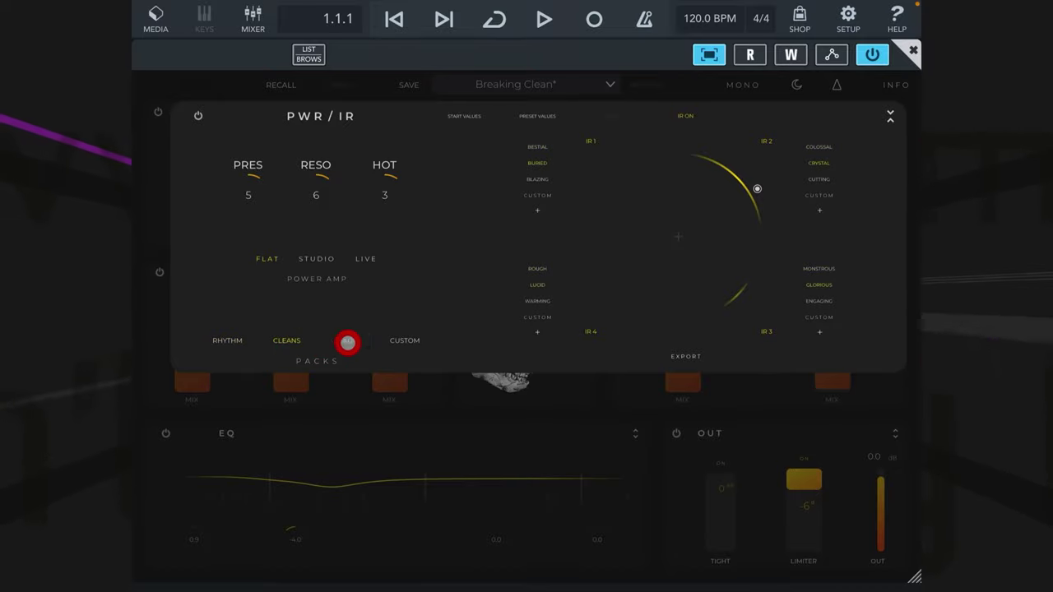
click(346, 340)
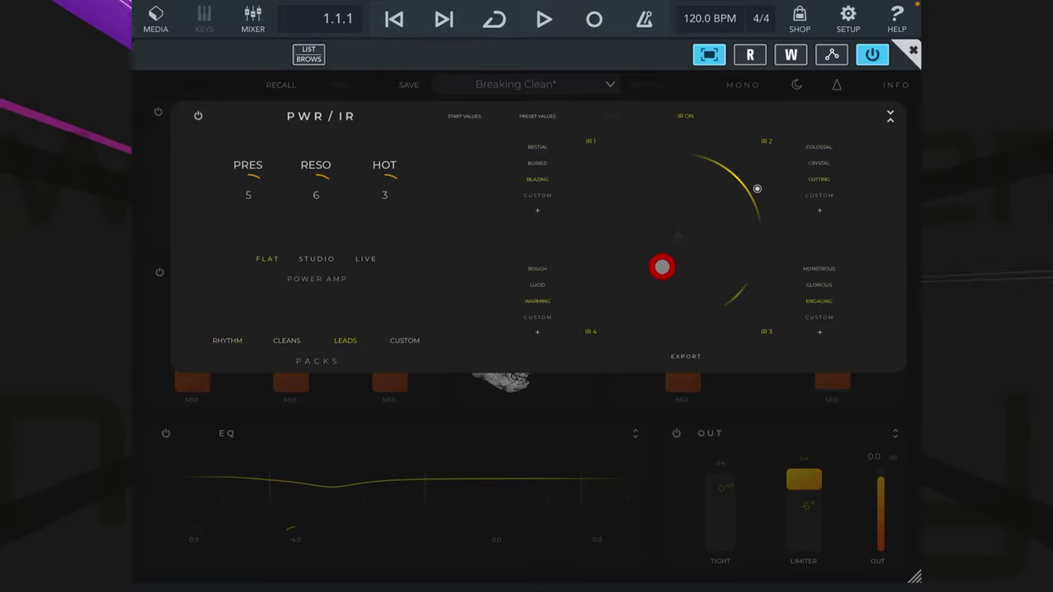
drag(757, 188, 757, 188)
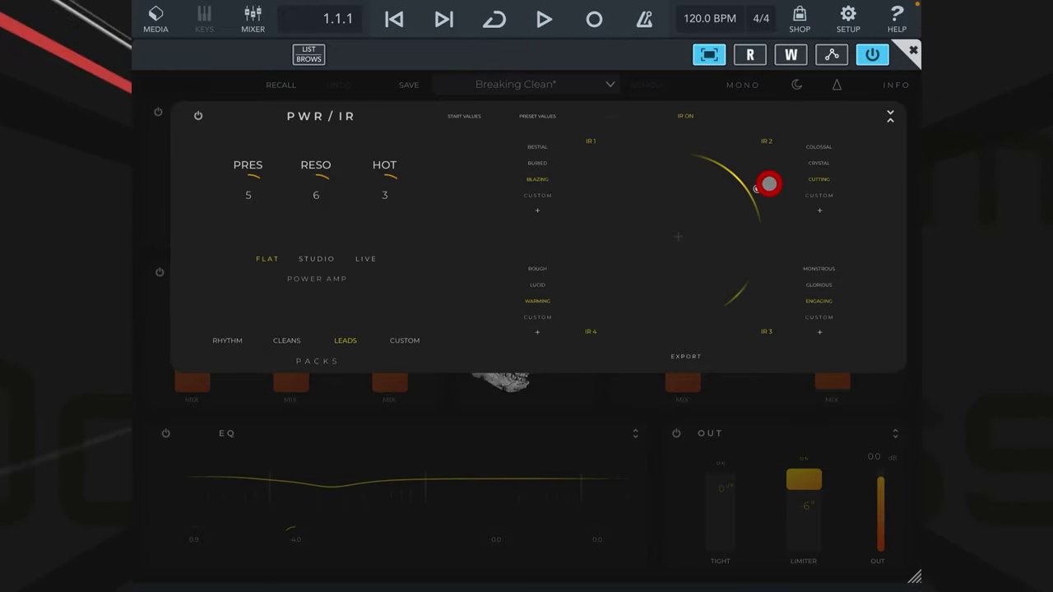
- Sweep the IR blend toward IR 3, load the Rhythm pack, then settle the blend near IR 2
drag(765, 186, 658, 235)
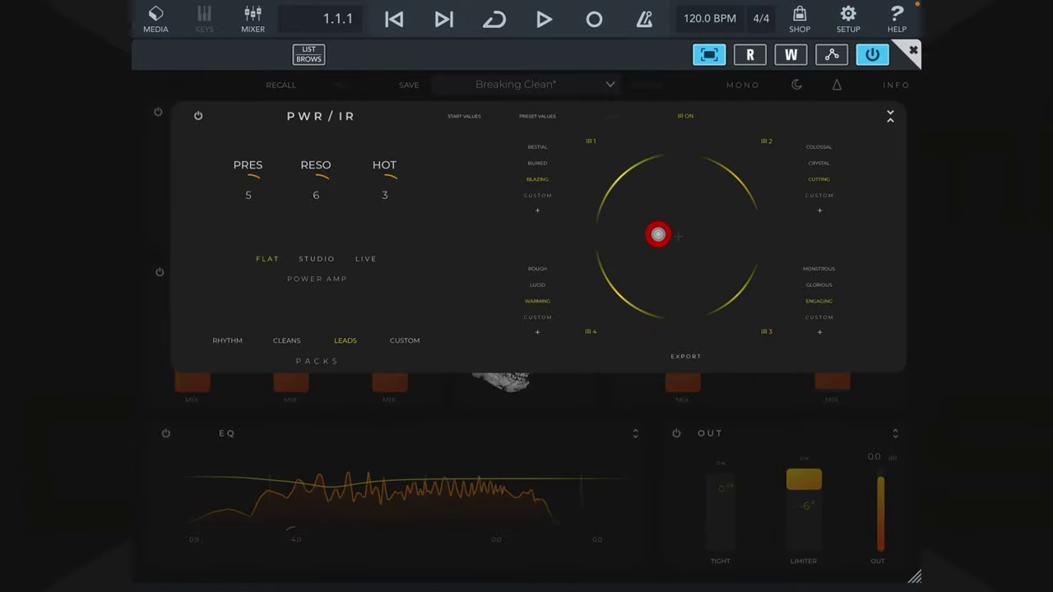
drag(631, 223, 713, 285)
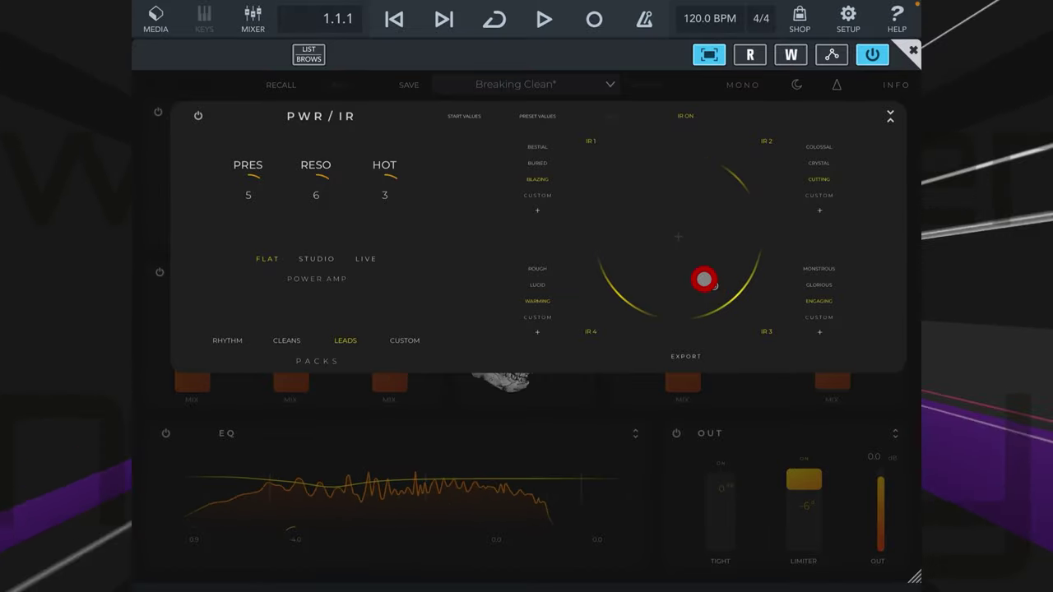
click(220, 340)
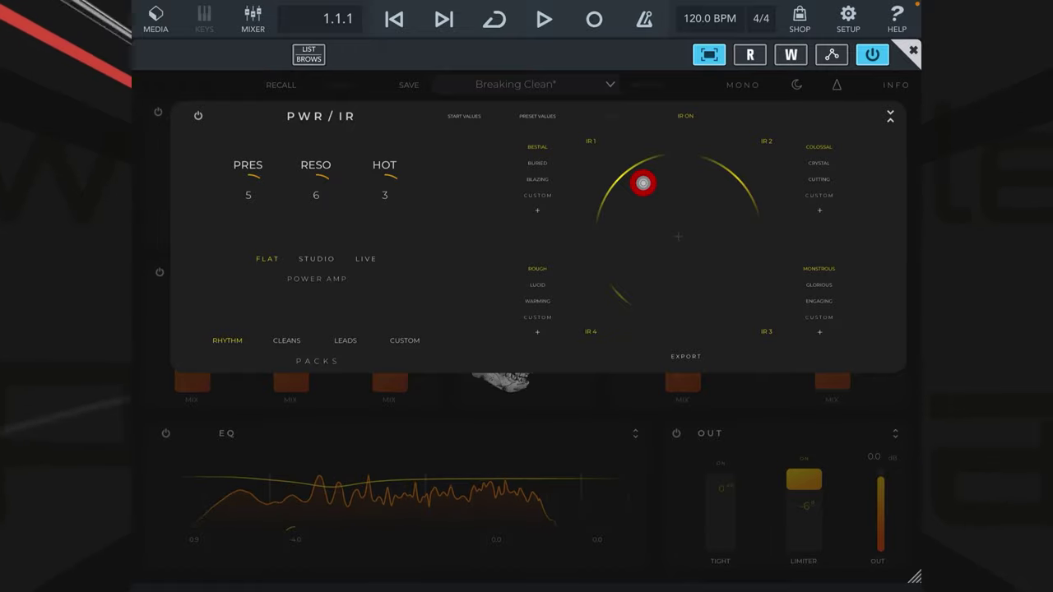
drag(631, 176, 750, 183)
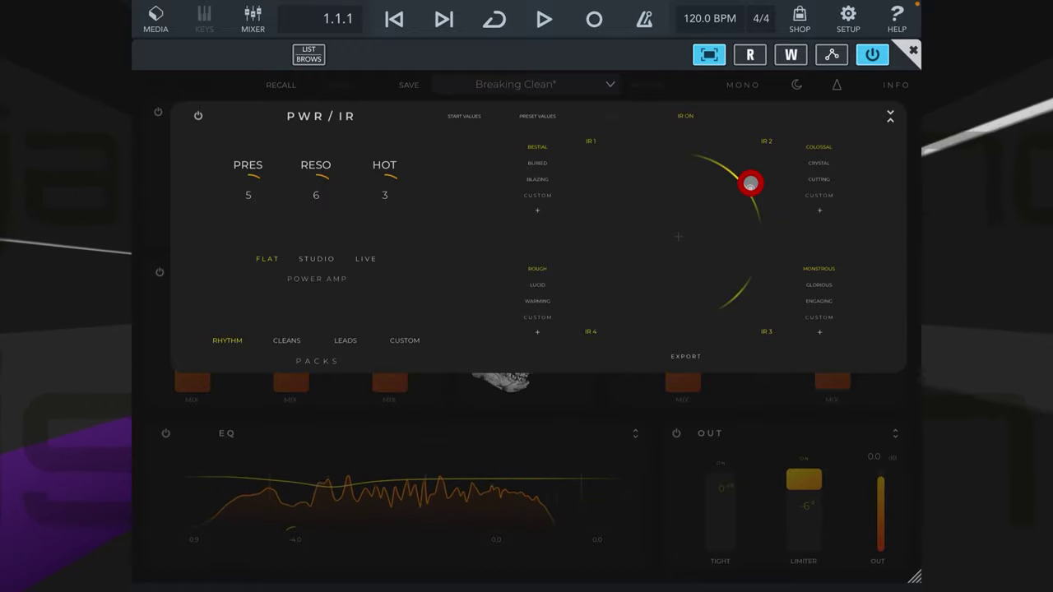
drag(752, 190, 756, 195)
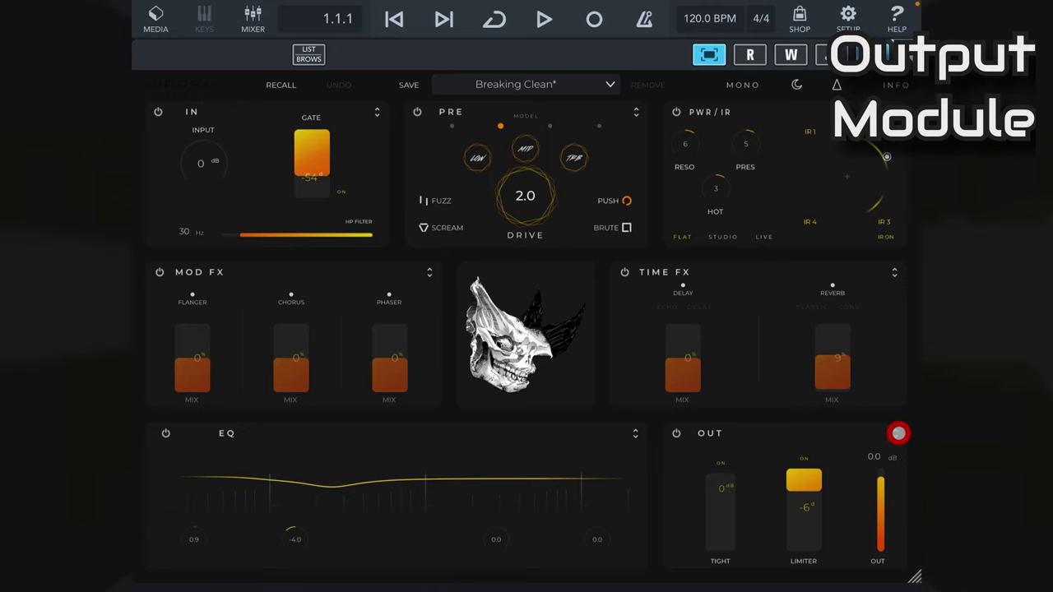
- Expand the OUT module to reveal its detailed output controls
click(898, 433)
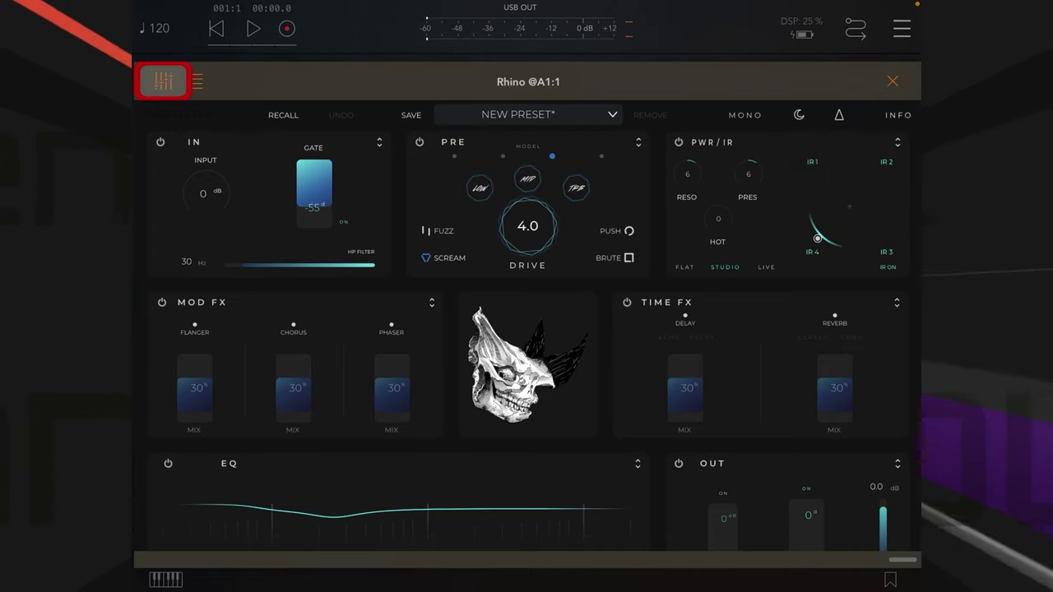
- Open AUM's MIDI Controls list for Rhino and scroll down to the IR and tone-matching parameters
click(162, 81)
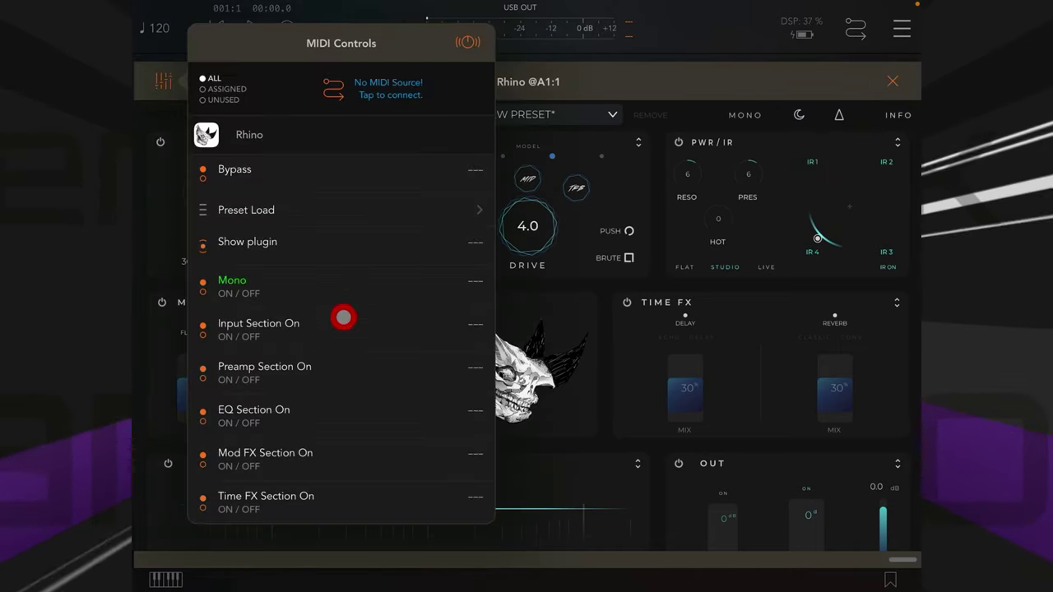
scroll(343, 316, down, 8)
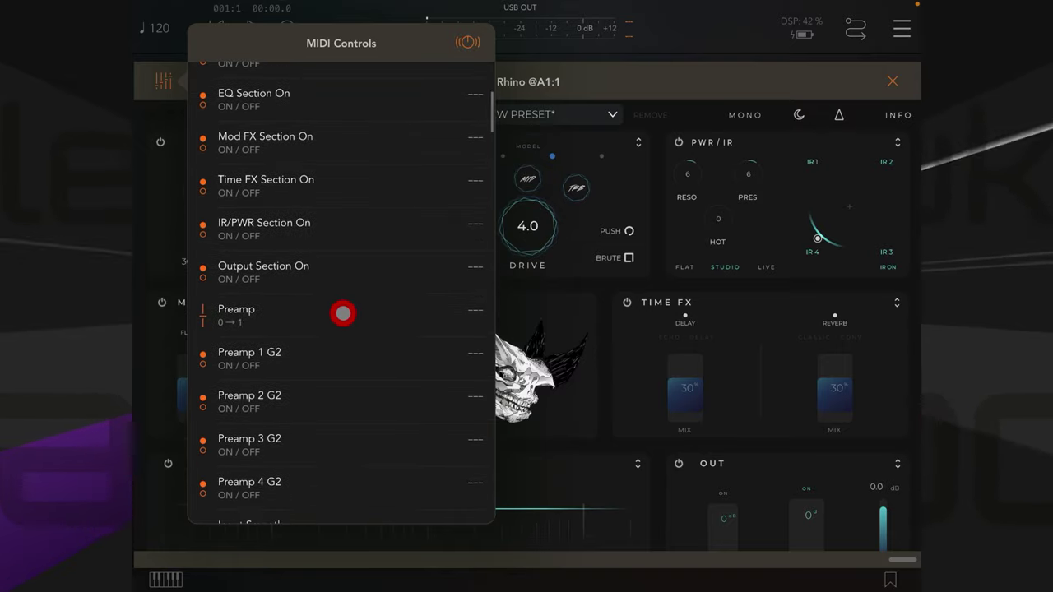
scroll(343, 313, down, 10)
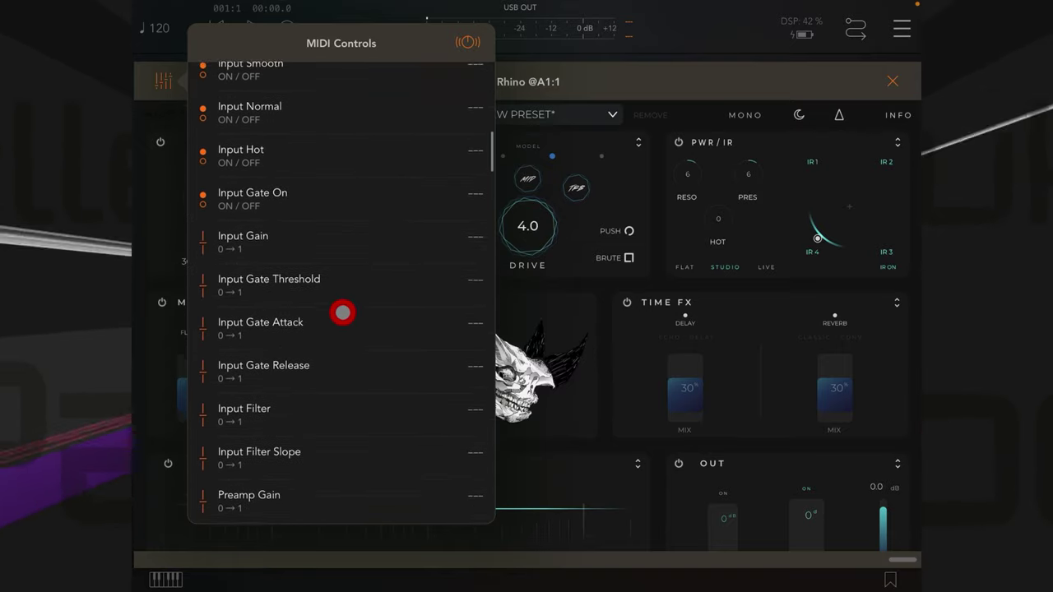
scroll(343, 313, down, 2)
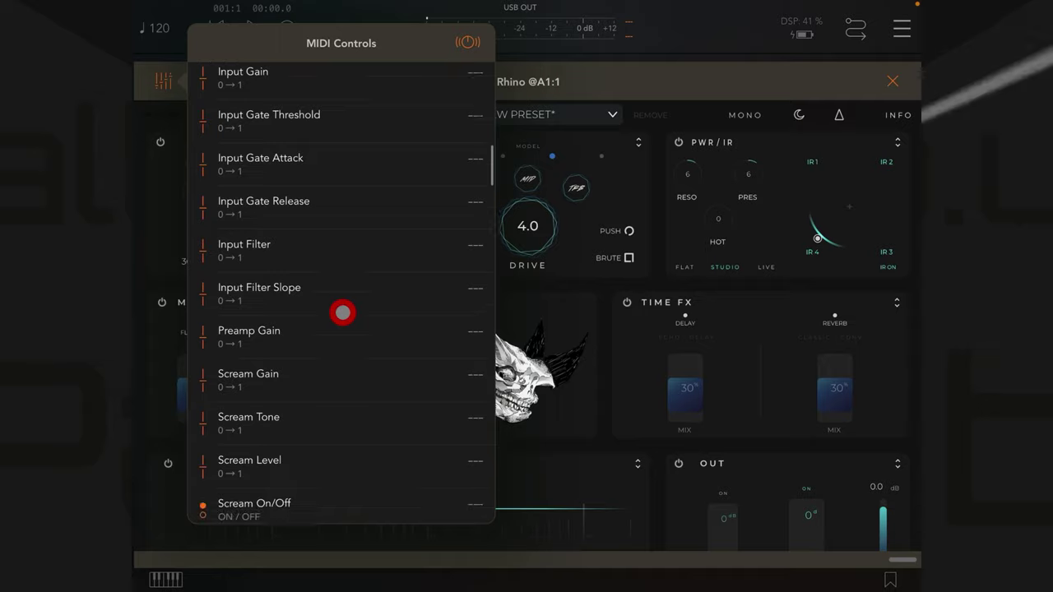
scroll(342, 311, down, 4)
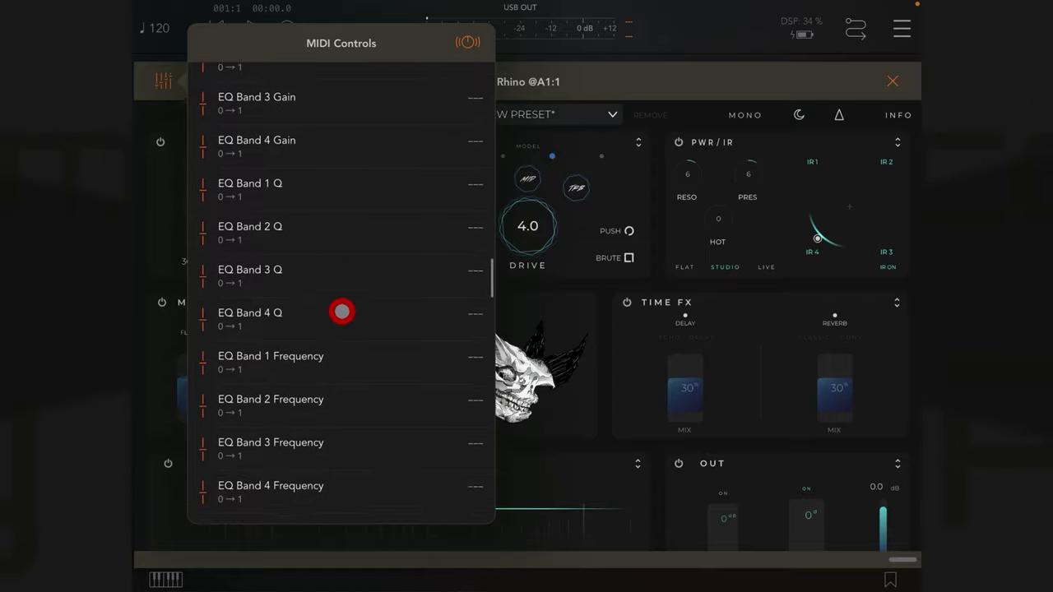
scroll(342, 311, down, 6)
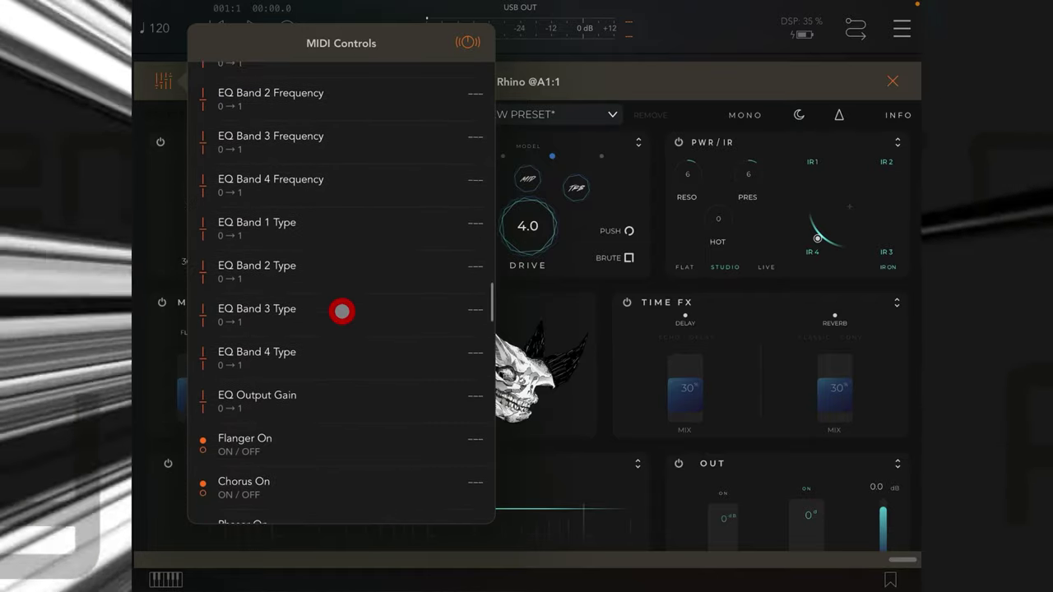
scroll(342, 311, down, 5)
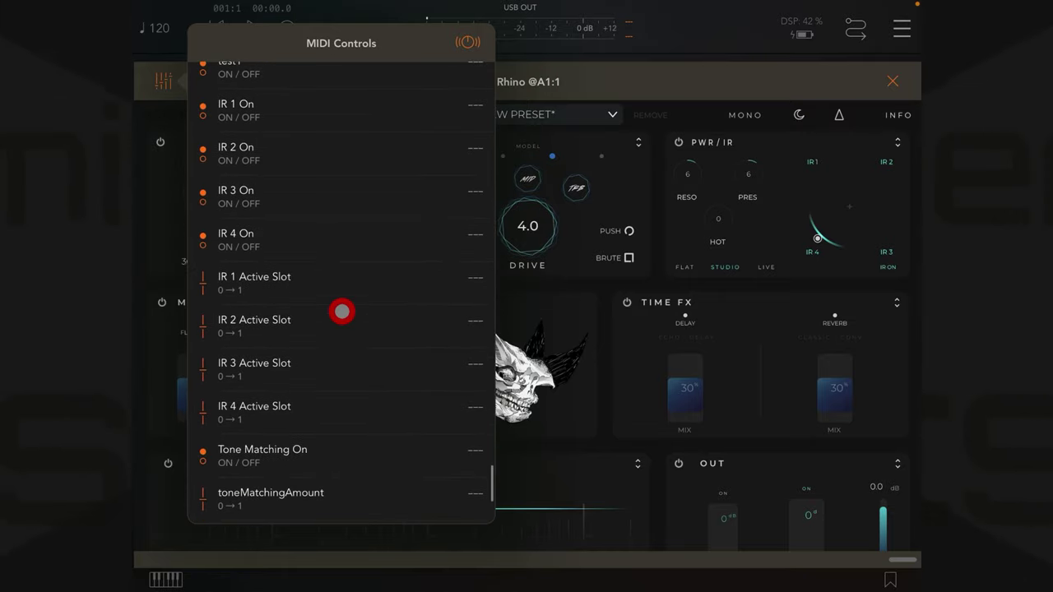
scroll(343, 311, down, 5)
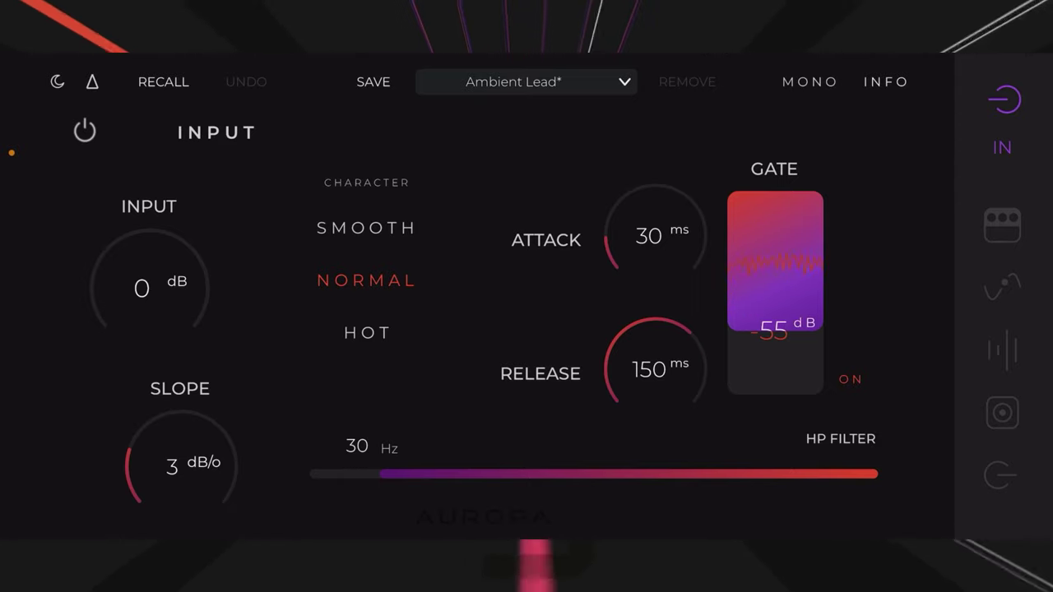
- Page through the iPhone app's PRE, EQ, FX and CAB pages, ending on OUT
click(1003, 225)
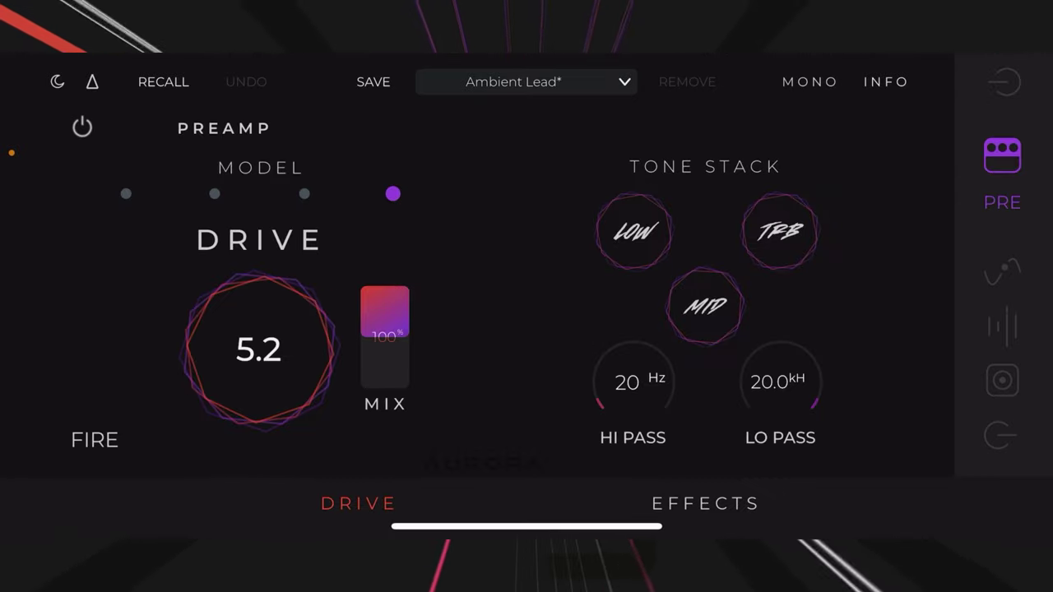
click(1003, 271)
click(1002, 329)
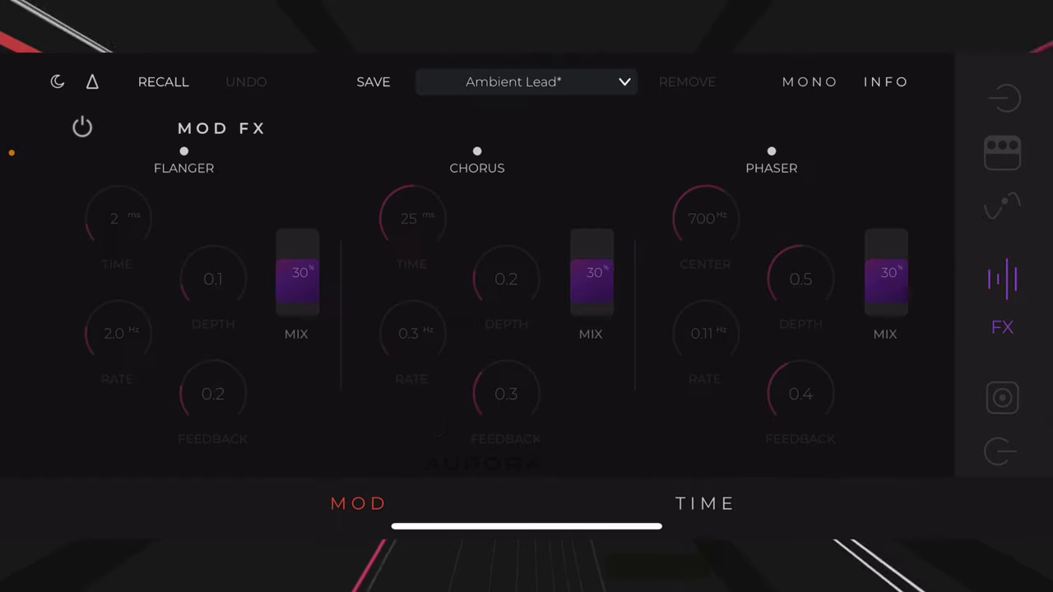
click(1003, 398)
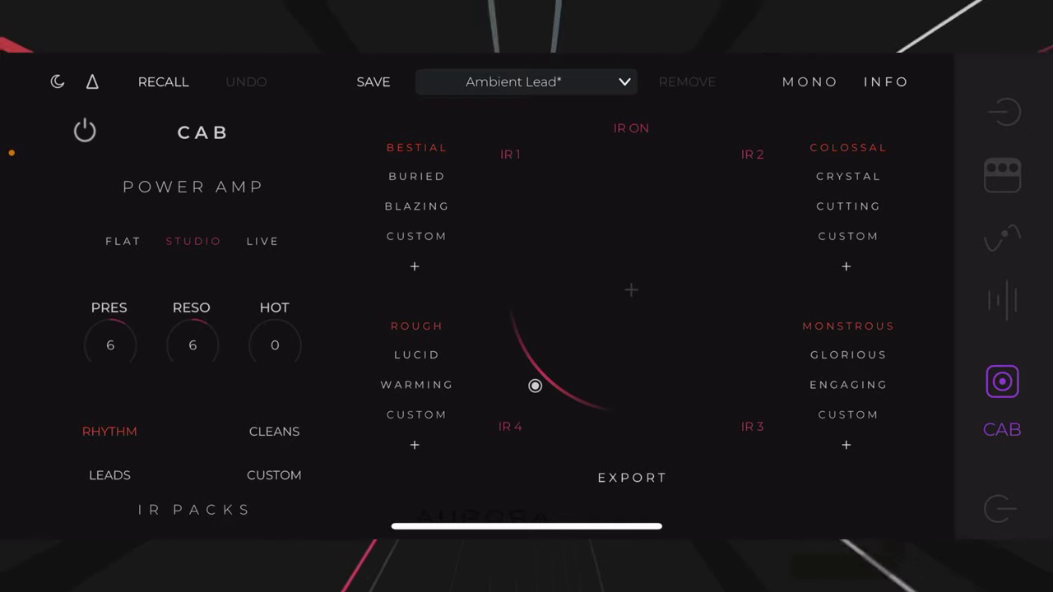
click(1002, 469)
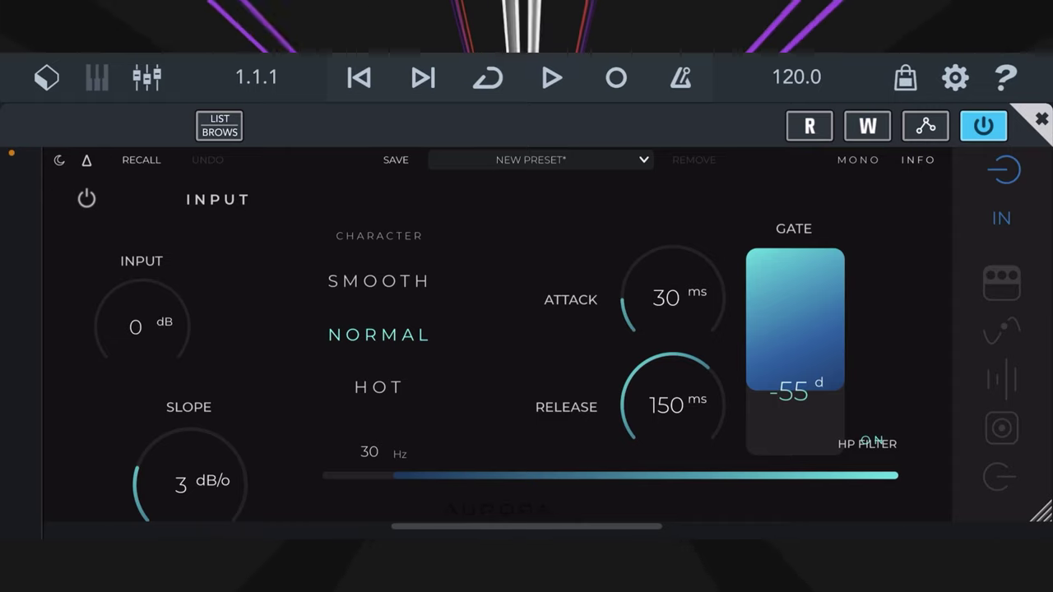
- Cycle Rhino in Cubasis 3 through PRE, EQ, FX and CAB, landing on the OUT page
click(1002, 283)
click(1002, 317)
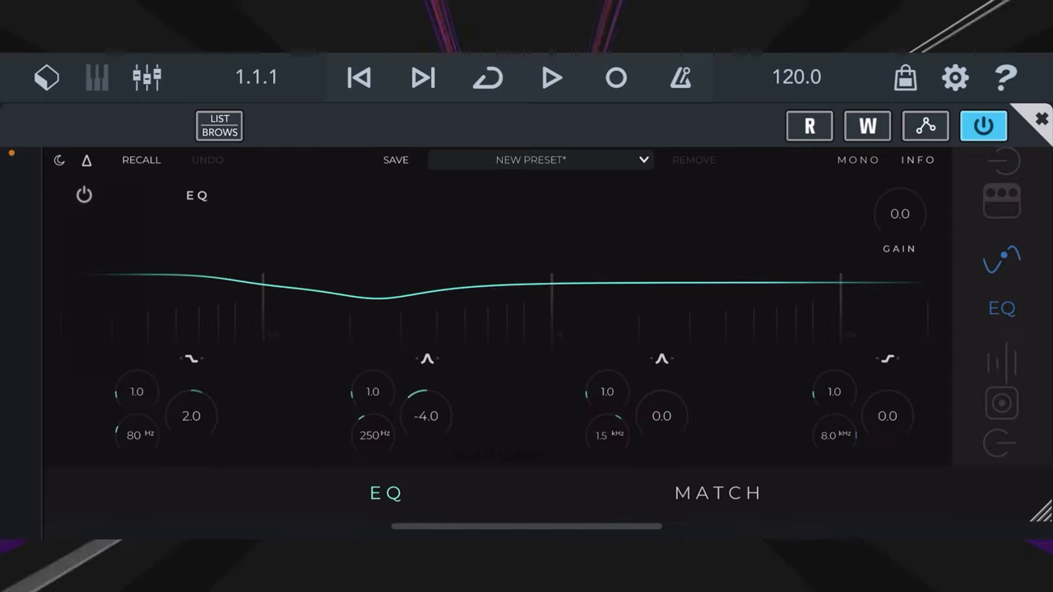
click(1001, 362)
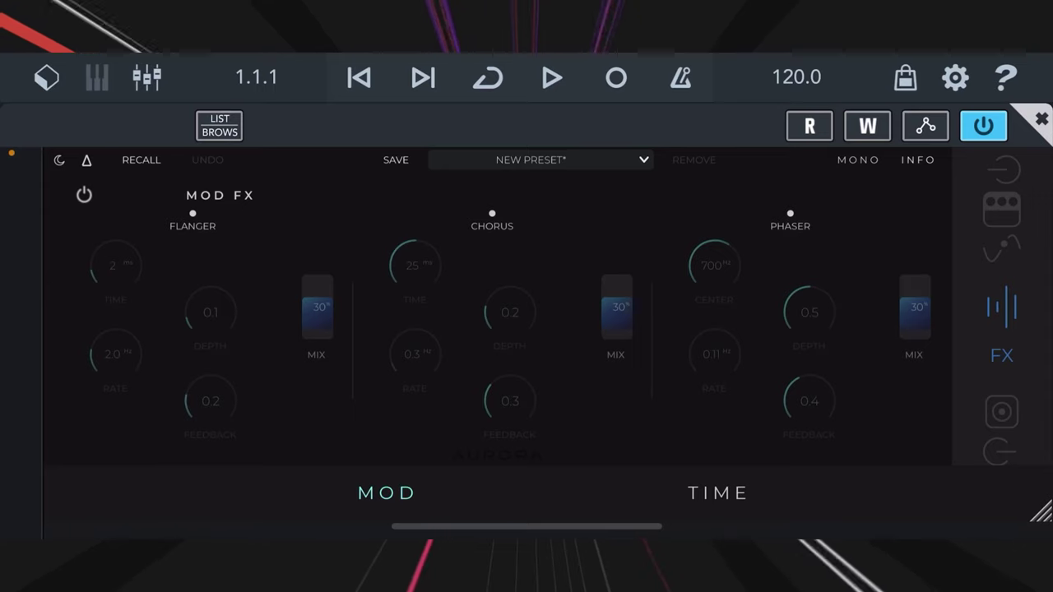
click(1002, 412)
click(1001, 506)
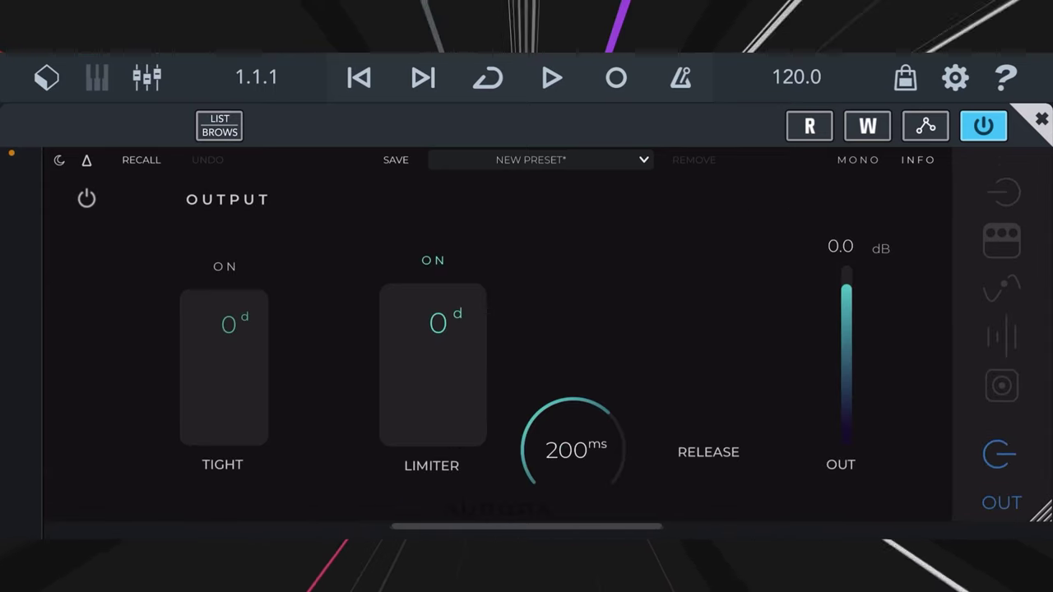